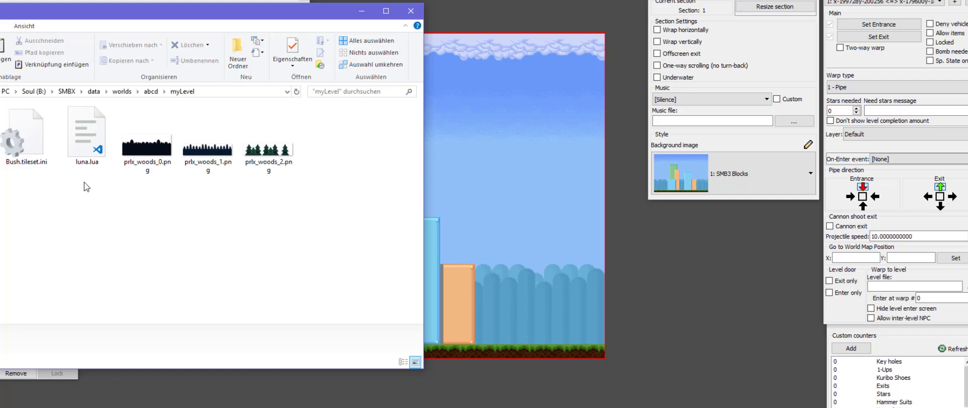
Step: Create a new text document in the myLevel folder and name it background-13.ini, replacing the .txt extension
right_click(86, 215)
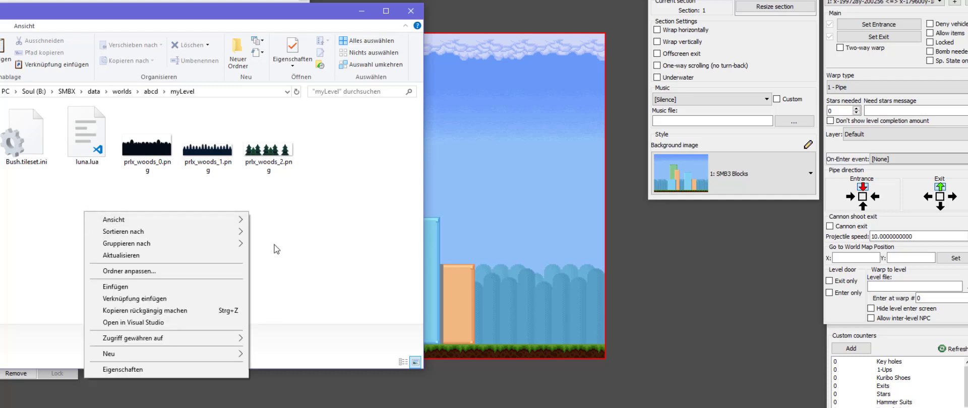
left_click(309, 245)
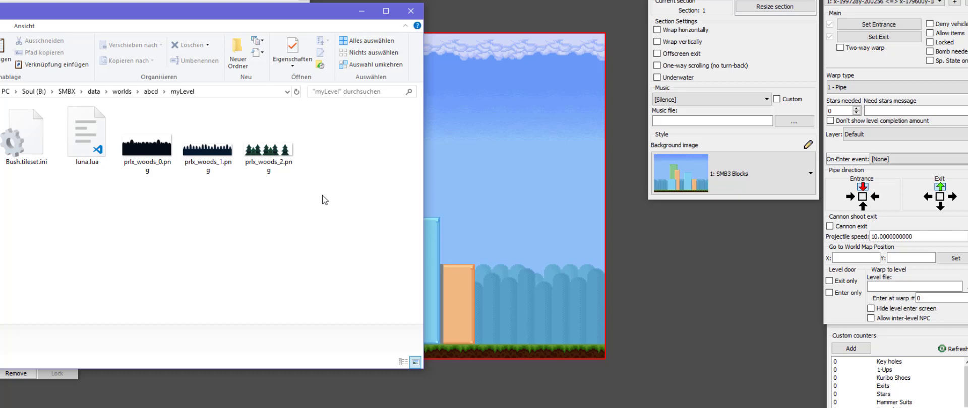
right_click(323, 236)
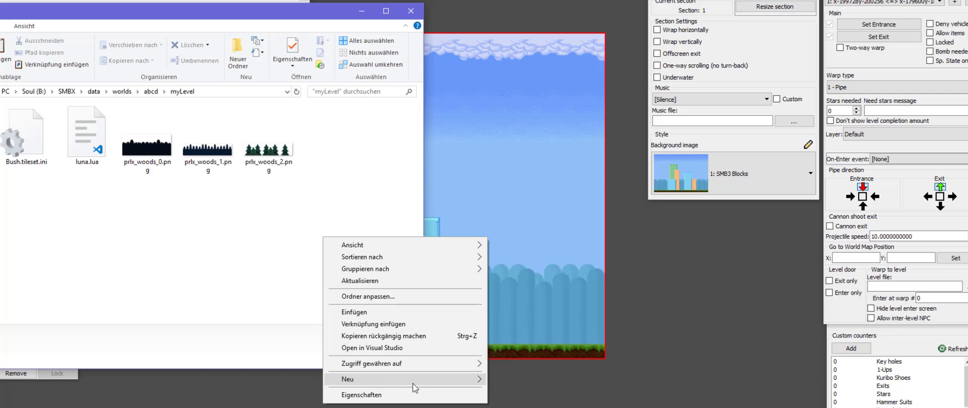
mouse_move(413, 381)
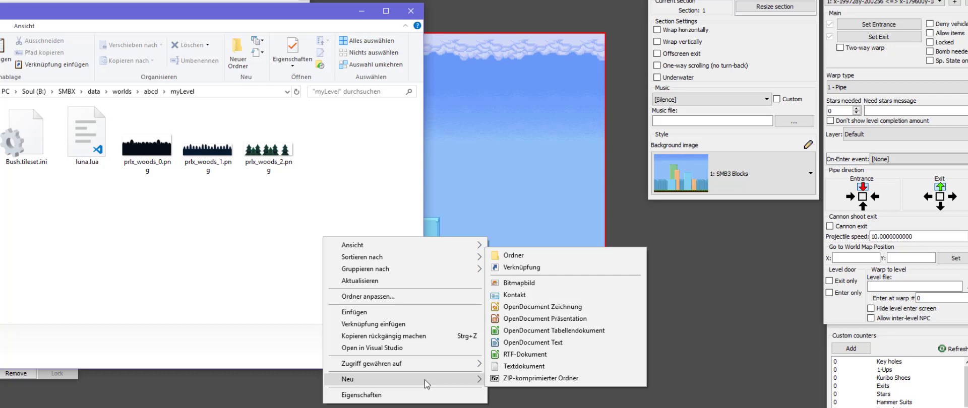
left_click(524, 366)
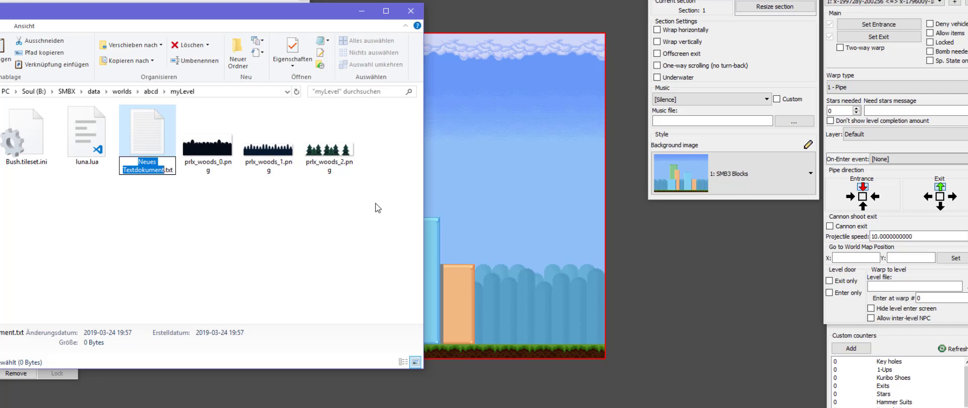
type("background-1")
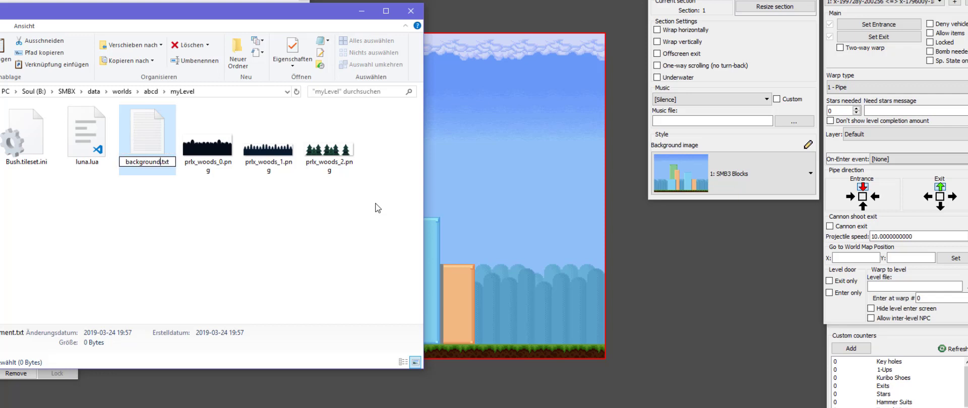
type("3.ini")
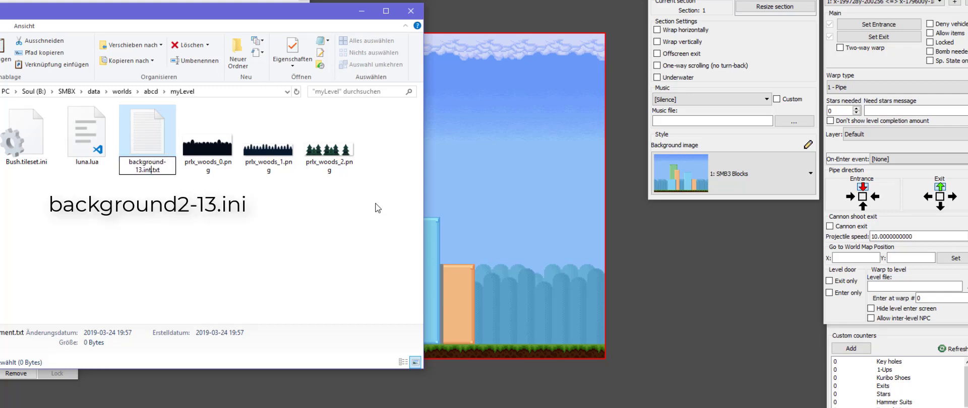
key("Delete")
key("Delete")
key("Delete")
key("Delete")
key("Return")
key("Return")
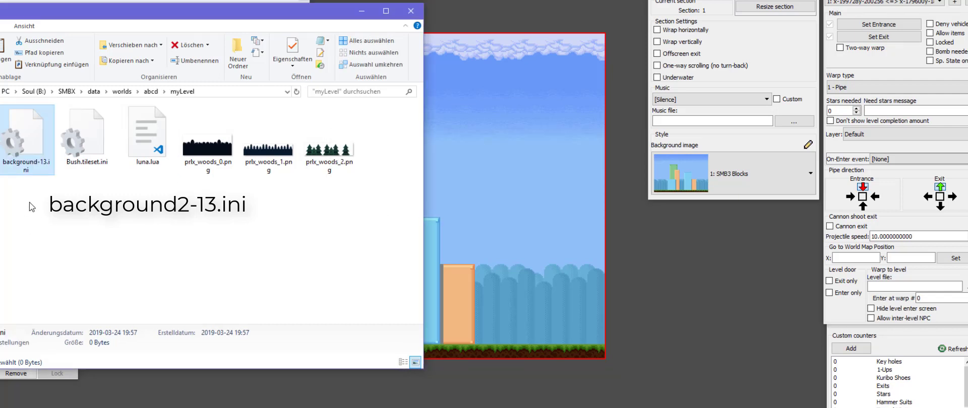
Step: Open background-13.ini for editing, and open the background2-n.ini template from the data/_templates folder
double_click(20, 143)
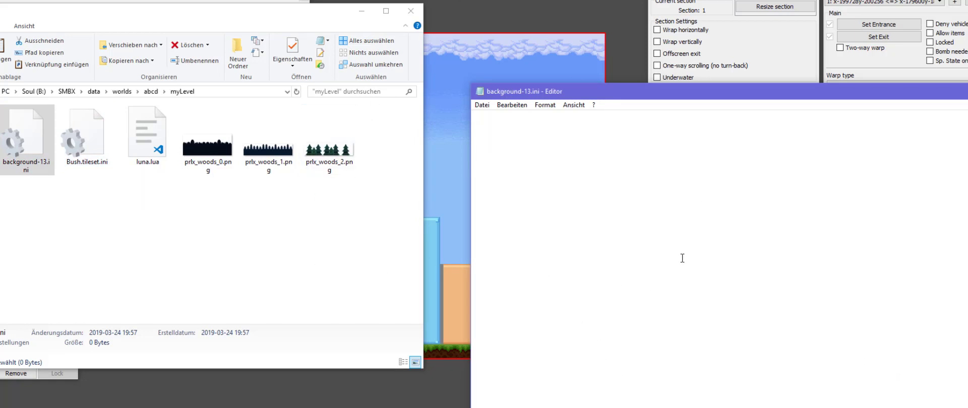
left_click(410, 407)
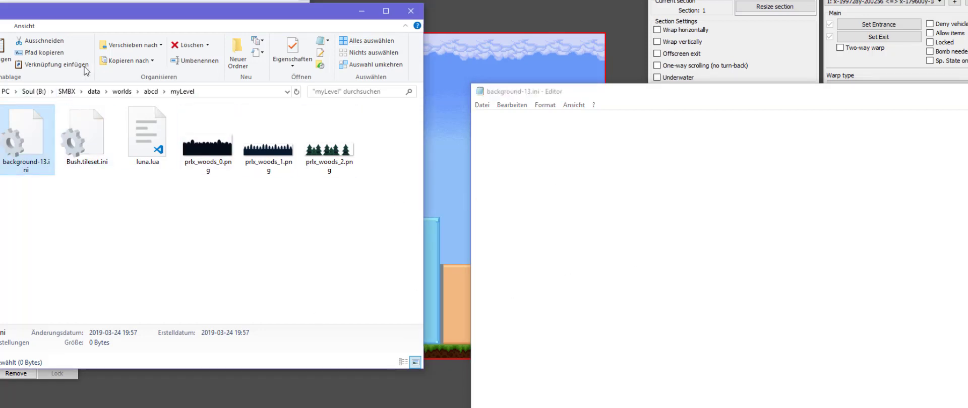
left_click(93, 91)
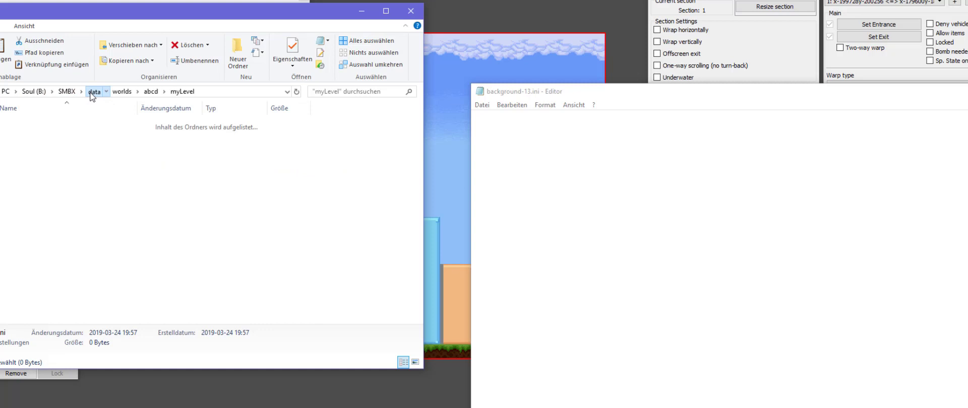
double_click(33, 134)
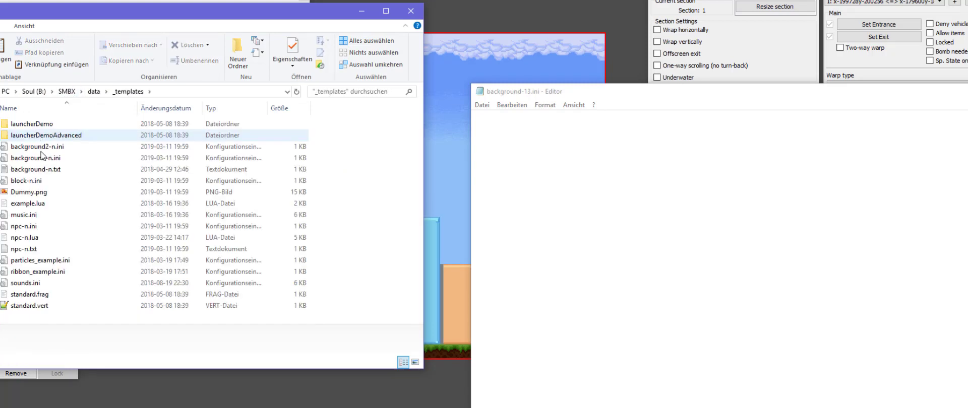
left_click_drag(40, 147, 552, 206)
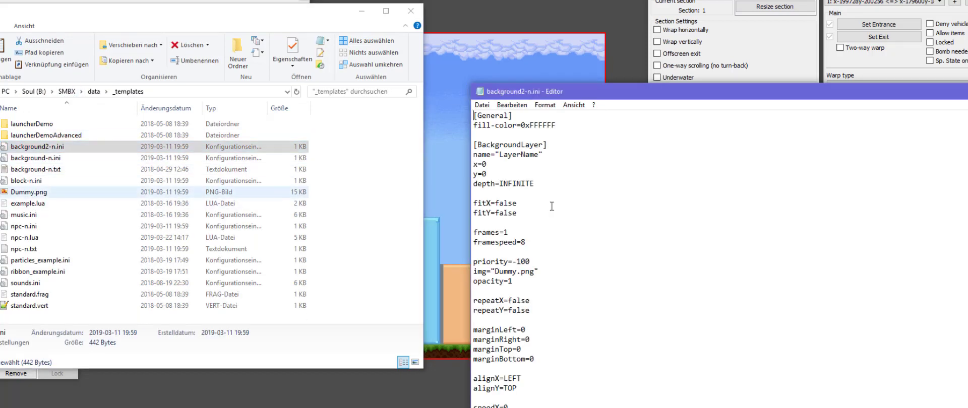
Step: Copy the entire background2-n.ini template text into the empty background-13.ini file
left_click(654, 234)
key("ctrl+a")
key("ctrl+c")
key("Delete")
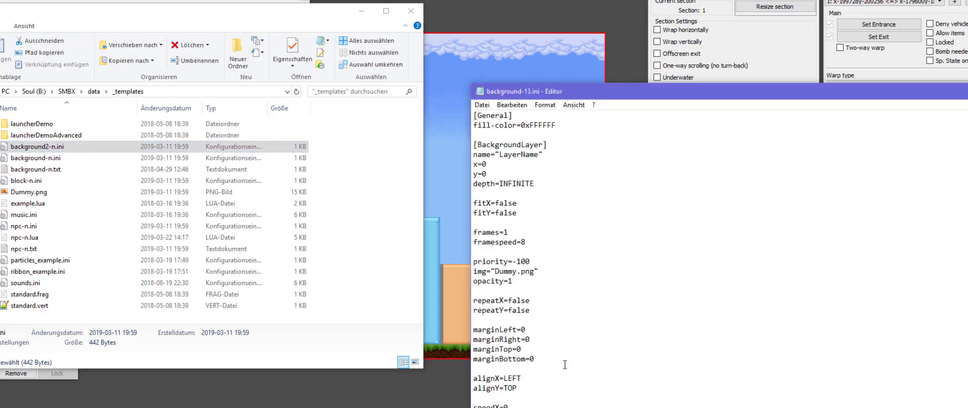
scroll(522, 208, "down", 5)
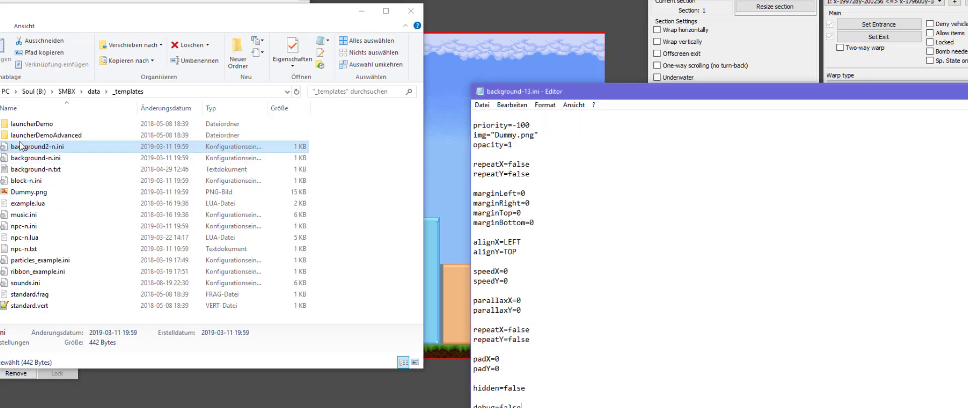
Step: Close the file browser window showing the data folder and place the myLevel folder window beside the text editor
left_click(94, 91)
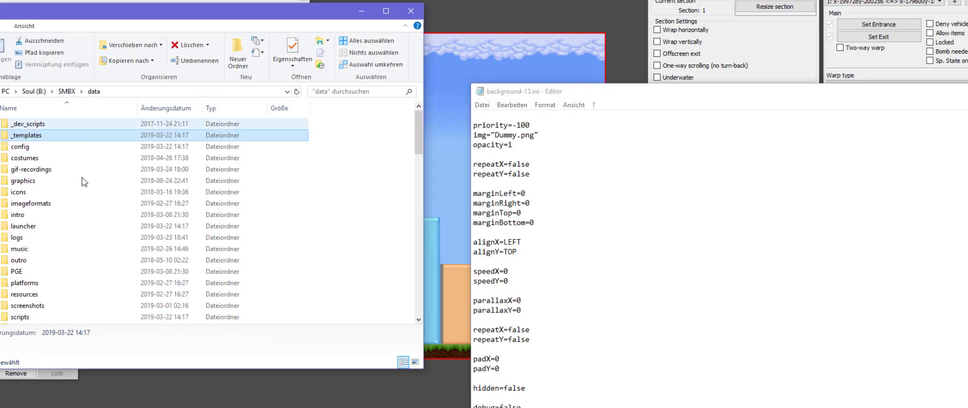
left_click(411, 11)
left_click_drag(1, 213, 340, 65)
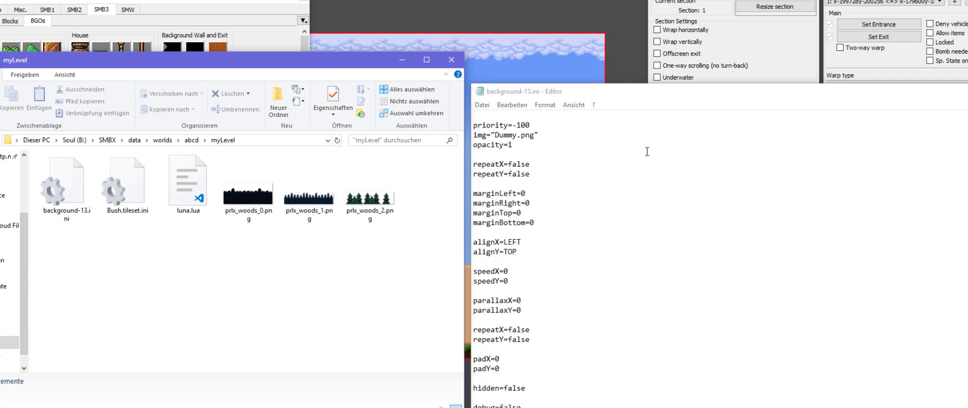
Step: Set fill-color in the General section of background-13.ini to 0x000000
scroll(640, 155, "up", 5)
left_click(553, 131)
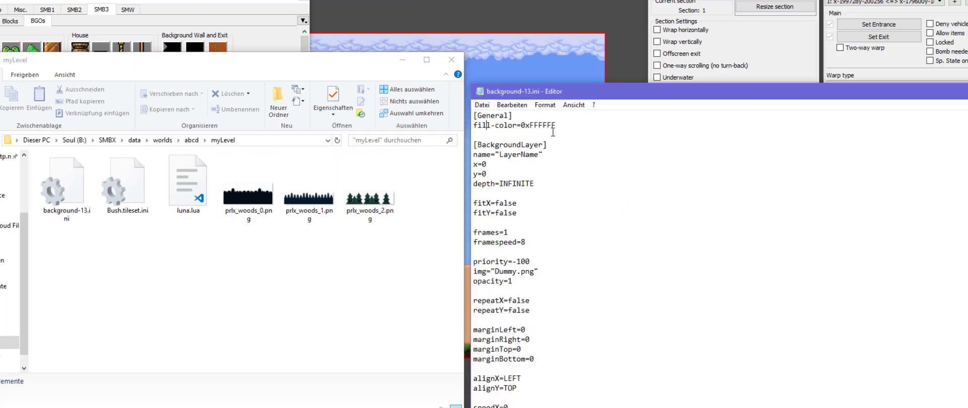
left_click_drag(580, 125, 473, 115)
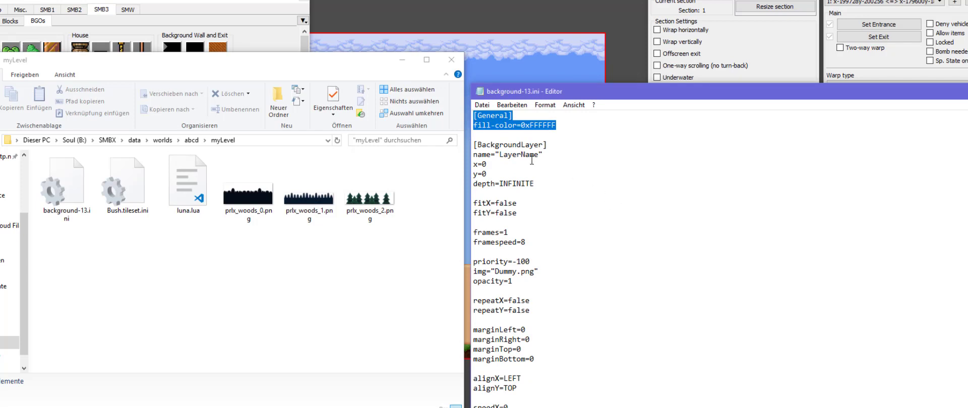
left_click(536, 161)
left_click(514, 127)
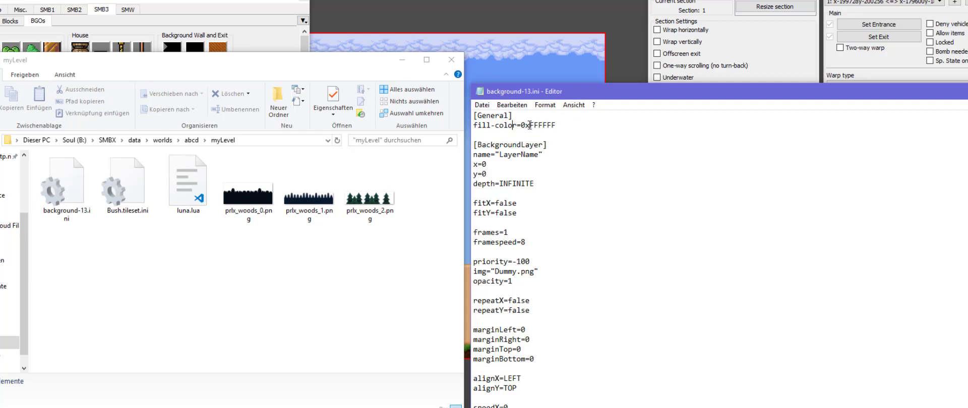
left_click_drag(530, 125, 564, 127)
type("000000")
Step: Replace the BackgroundLayer section header name with Hills, trying BGLayer and Test first
left_click(526, 155)
left_click_drag(478, 144, 544, 146)
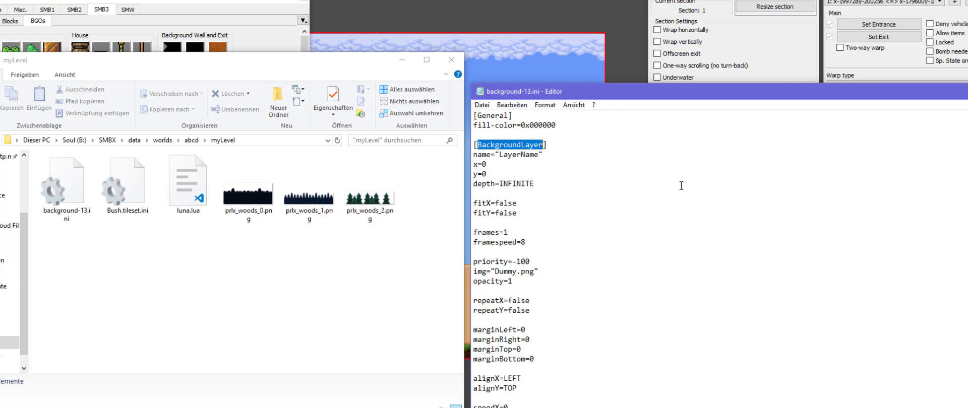
type("BGLayer")
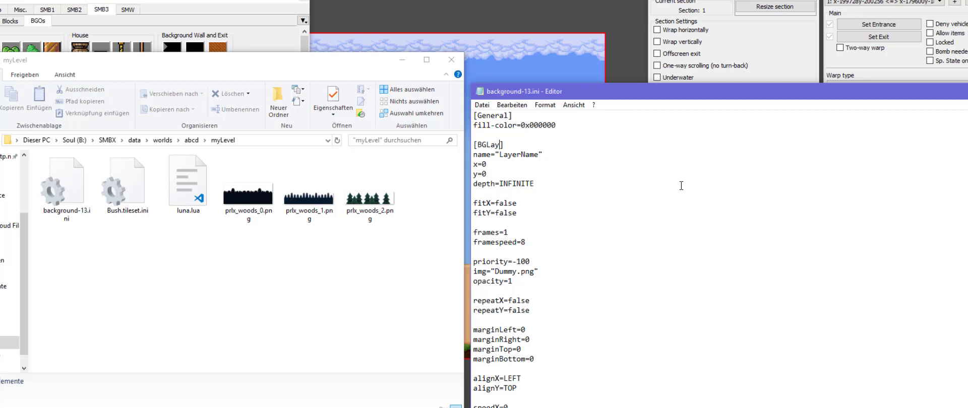
key("BackSpace")
key("BackSpace")
key("BackSpace")
key("BackSpace")
key("BackSpace")
key("BackSpace")
key("BackSpace")
type("Test")
key("BackSpace")
key("BackSpace")
key("BackSpace")
key("BackSpace")
type("Hills")
Step: Set the layer's name value to "Hills" and its depth to 500
left_click_drag(499, 154, 539, 155)
type("Hills")
left_click(513, 175)
left_click(522, 163)
left_click(508, 146)
left_click_drag(500, 184, 539, 183)
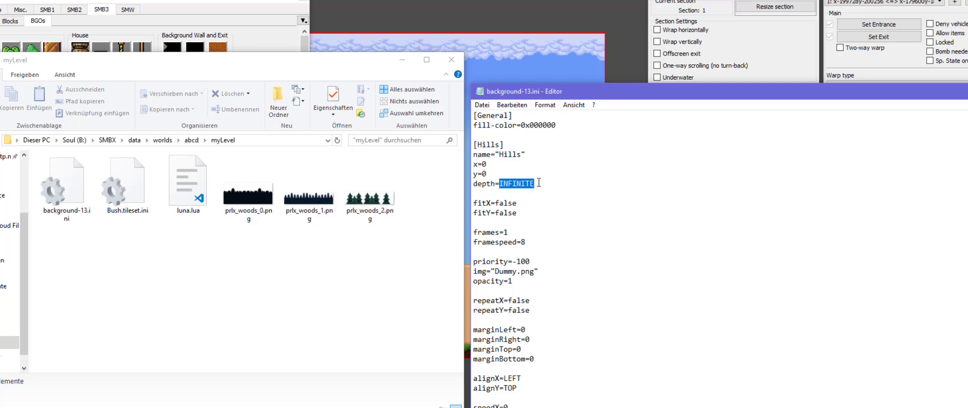
type("500")
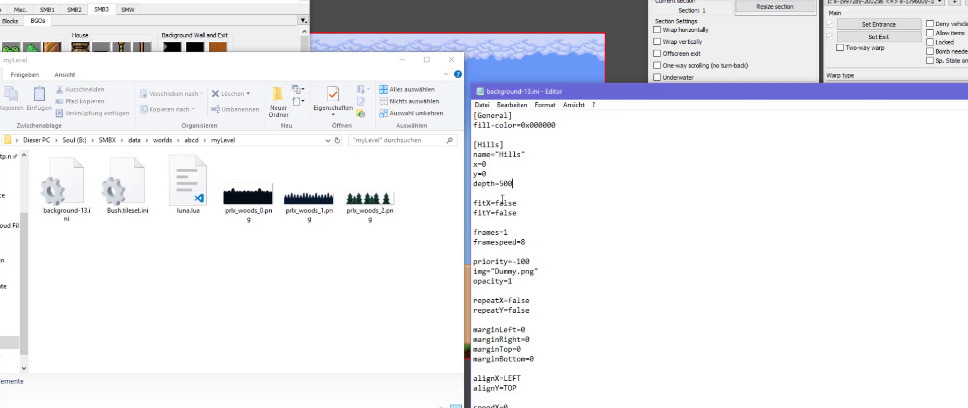
Step: Delete the x, y and fitX lines from the Hills section, keeping the depth line
left_click(491, 204)
left_click(523, 204)
left_click_drag(523, 204, 543, 154)
key("Delete")
key("Delete")
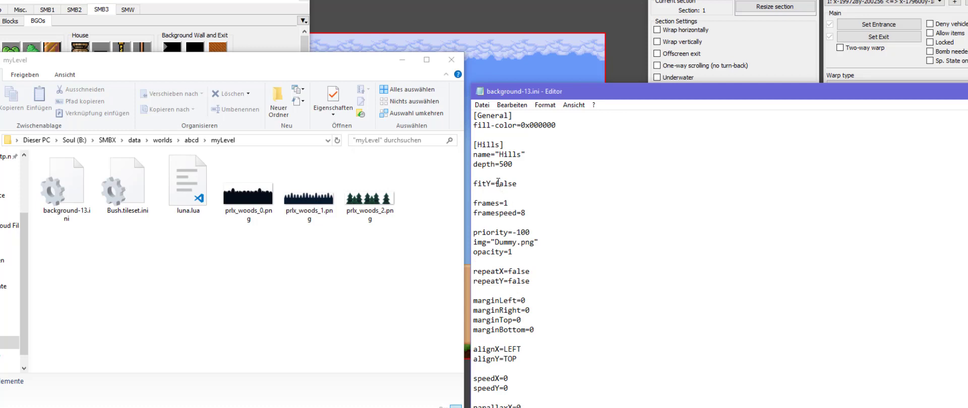
Step: Set fitY to true and delete the frames and framespeed lines from the Hills section
left_click_drag(527, 185, 499, 185)
key("BackSpace")
key("BackSpace")
type("true")
left_click_drag(540, 212, 540, 183)
key("BackSpace")
left_click(507, 242)
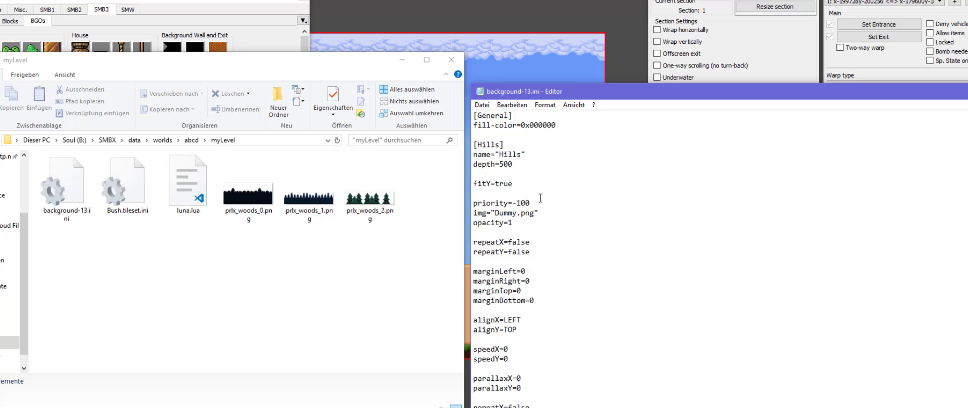
Step: Delete the priority line from the Hills section, keeping one blank line above img
left_click_drag(530, 203, 544, 194)
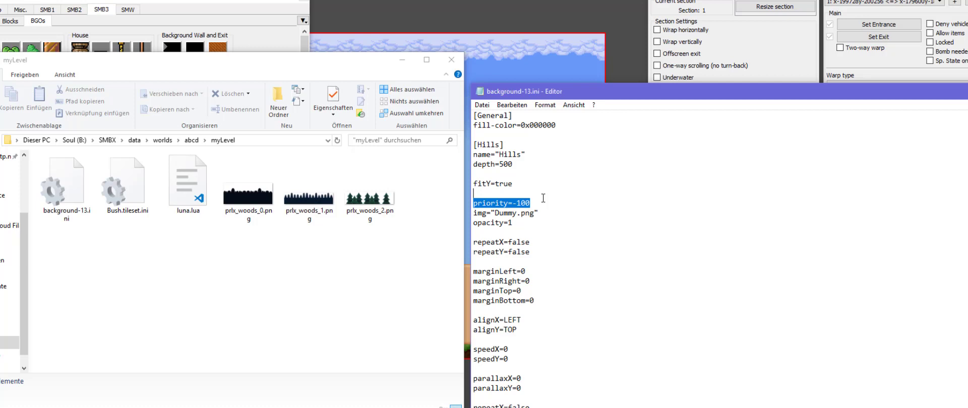
left_click(557, 180, "shift")
key("Delete")
key("Return")
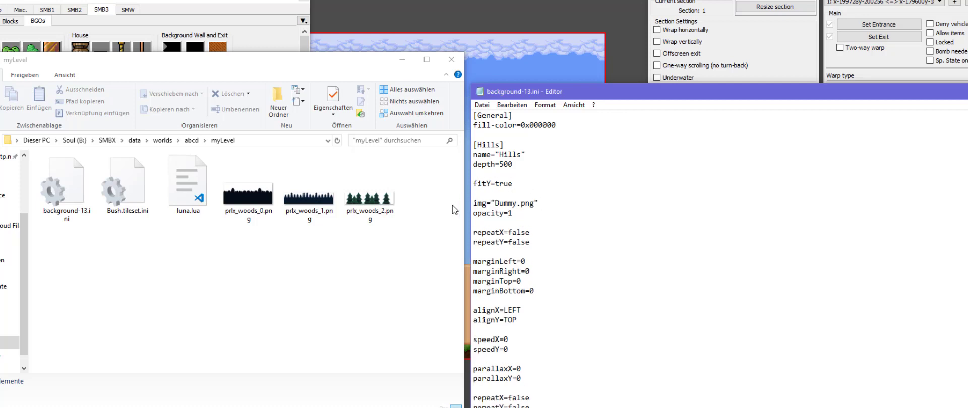
Step: Set img to "prlx_woods_0.png" using the image's file name from the myLevel folder, and delete the opacity line
left_click(267, 223)
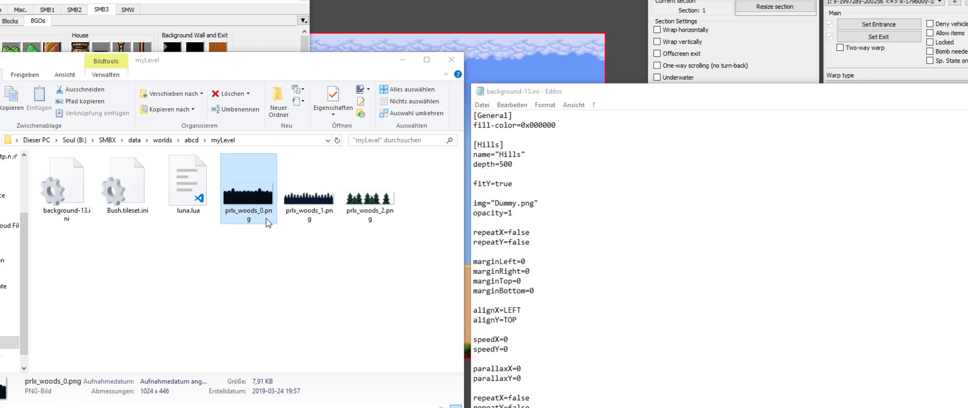
key("F2")
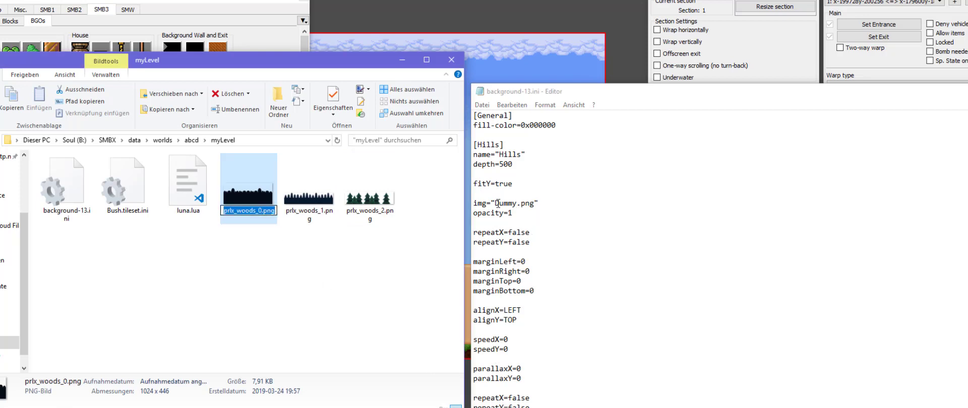
left_click(498, 204)
left_click_drag(495, 203, 607, 203)
key("ctrl+v")
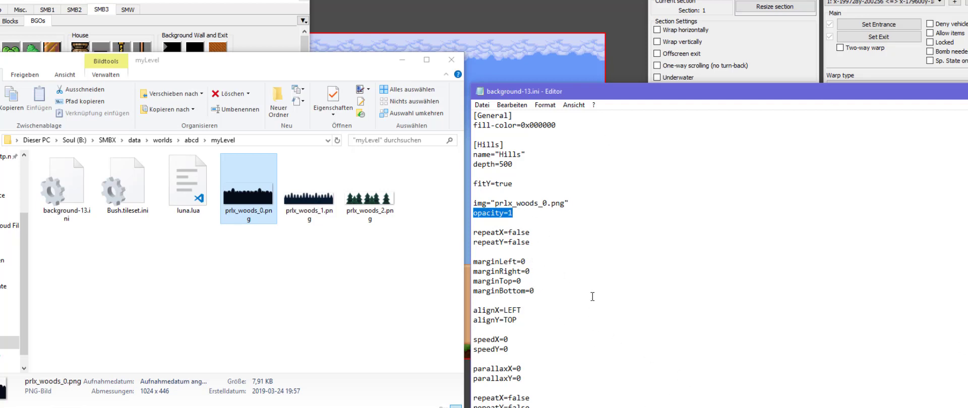
key("BackSpace")
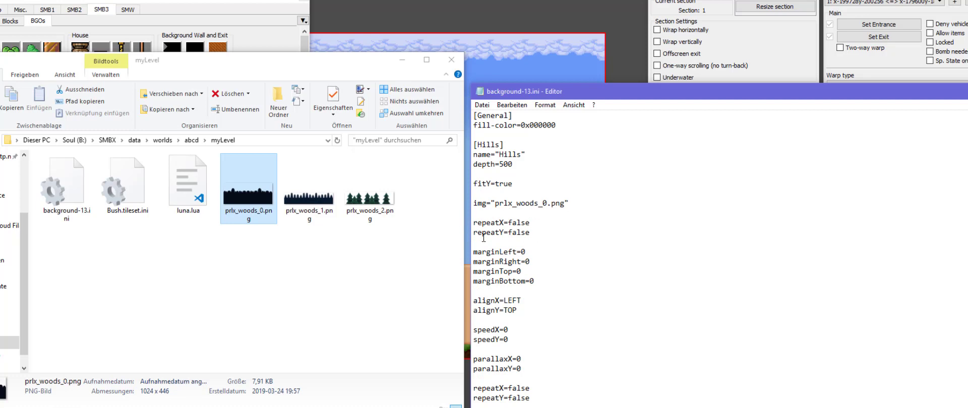
Step: Delete the repeatY line below img and set repeatX to true
left_click(532, 233, "shift")
key("BackSpace")
left_click_drag(530, 222, 512, 223)
key("BackSpace")
key("BackSpace")
type("true")
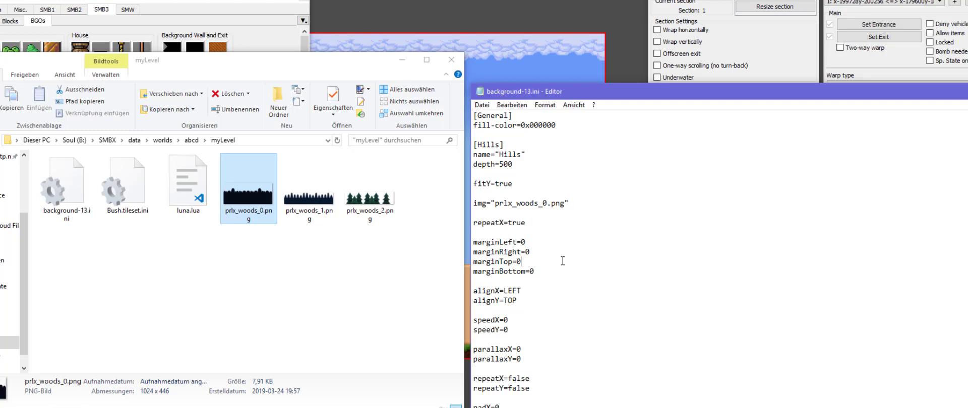
Step: Delete the four margin lines and the duplicate repeatX and repeatY lines from the Hills section
left_click(543, 272)
left_click(574, 222, "shift")
key("BackSpace")
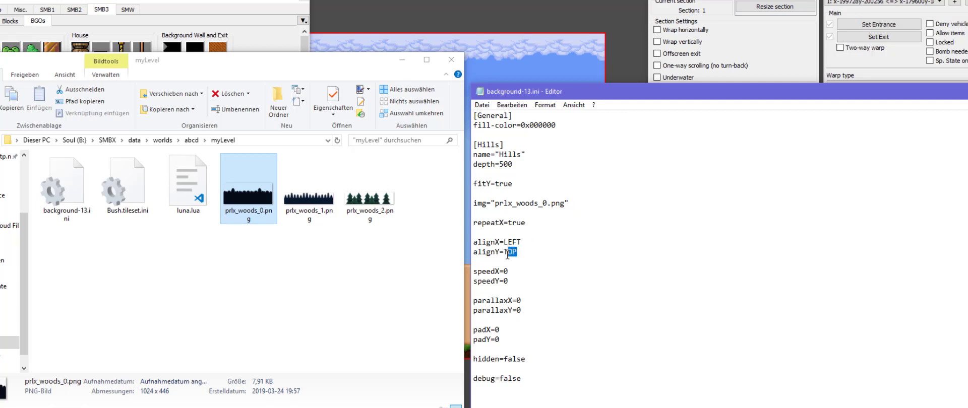
Step: In the Hills section, set alignY to BOTTOM and speedX to 1, and delete the speedY line
left_click(520, 253)
left_click_drag(508, 281, 537, 268)
left_click(511, 279)
key("shift+Down")
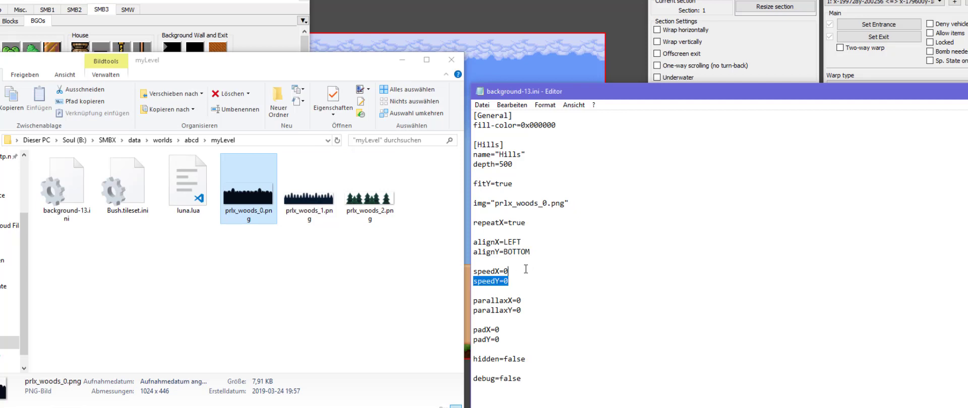
key("Delete")
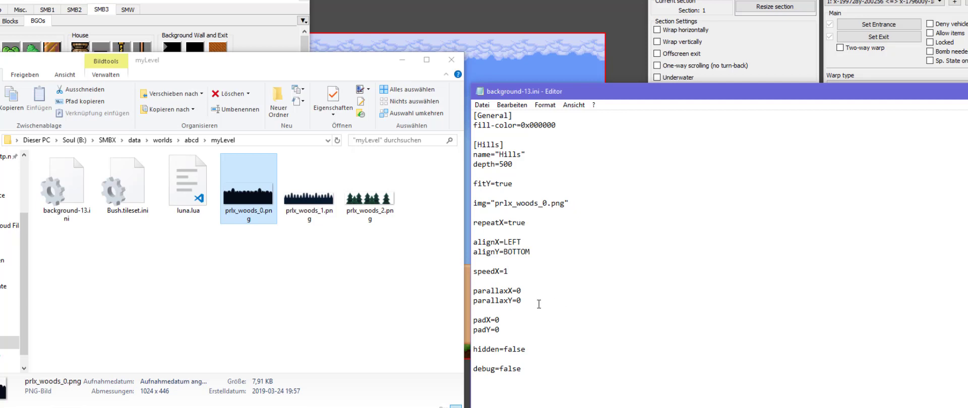
Step: Delete the parallaxX, parallaxY, padX, padY, hidden and debug lines so the Hills section ends at speedX
left_click_drag(537, 300, 556, 275)
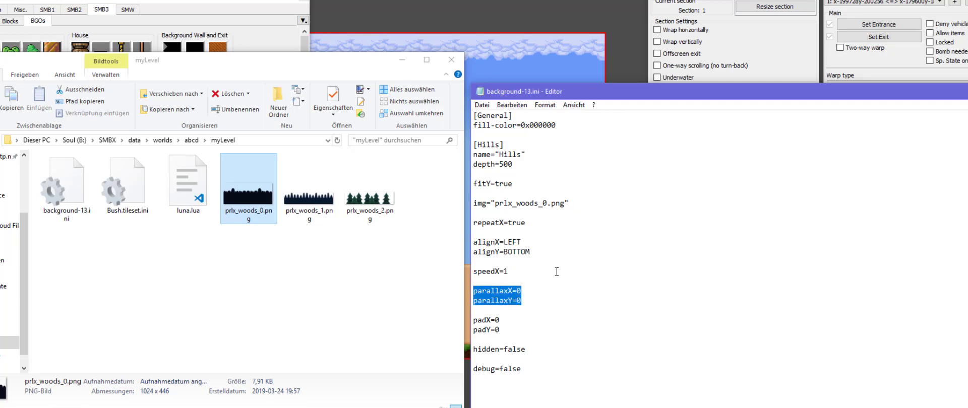
key("Delete")
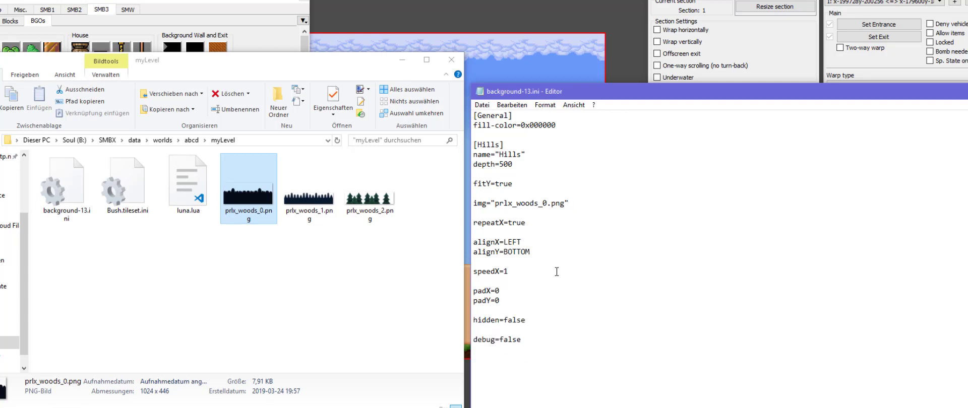
left_click_drag(511, 305, 532, 272)
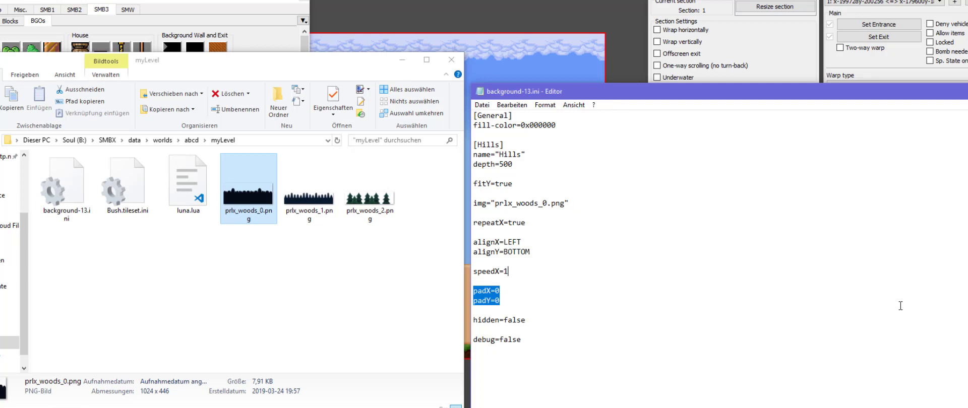
key("Delete")
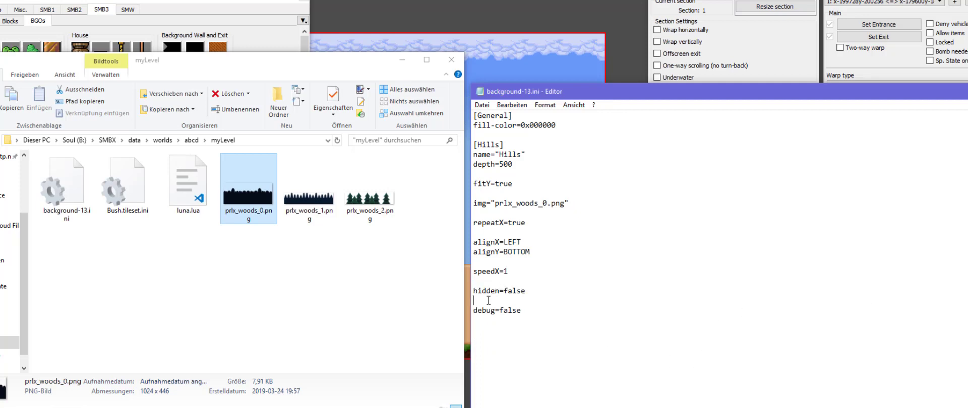
left_click_drag(530, 310, 534, 269)
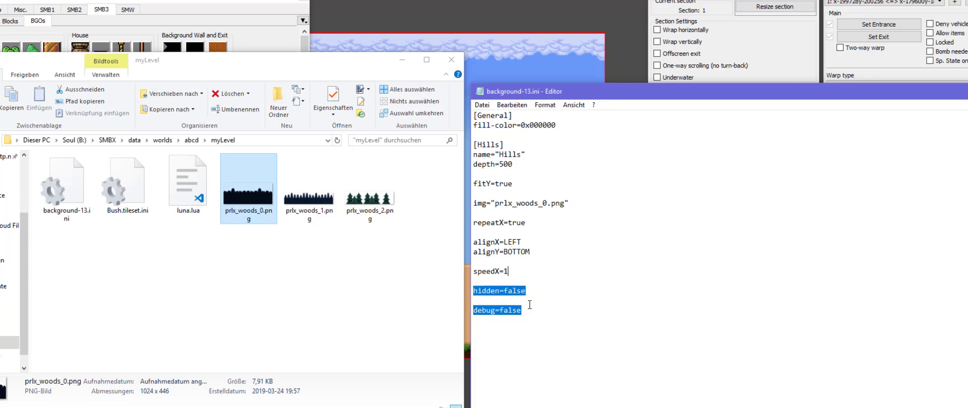
key("Delete")
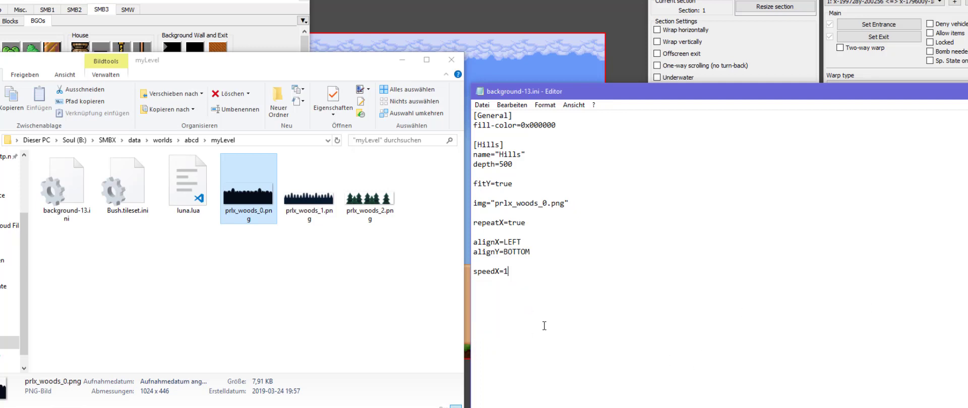
Step: Copy the whole Hills section and paste it twice below the original as the basis for two more layers
left_click_drag(526, 287, 596, 126)
key("ctrl+c")
left_click(540, 284)
key("ctrl+v")
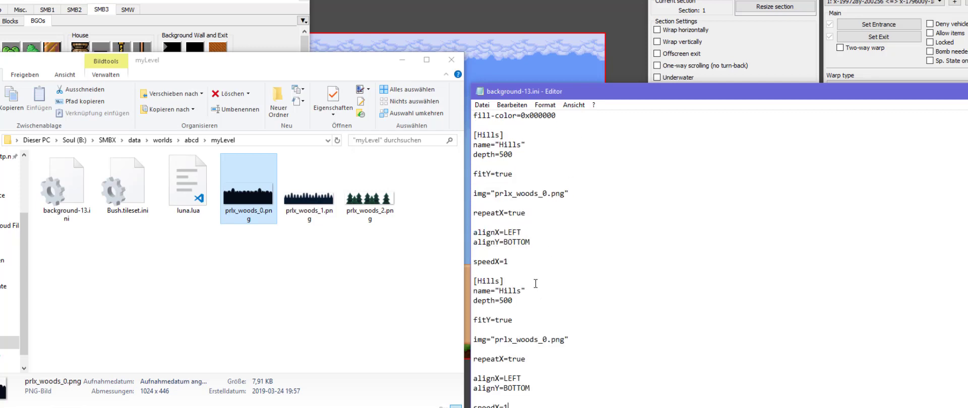
key("ctrl+v")
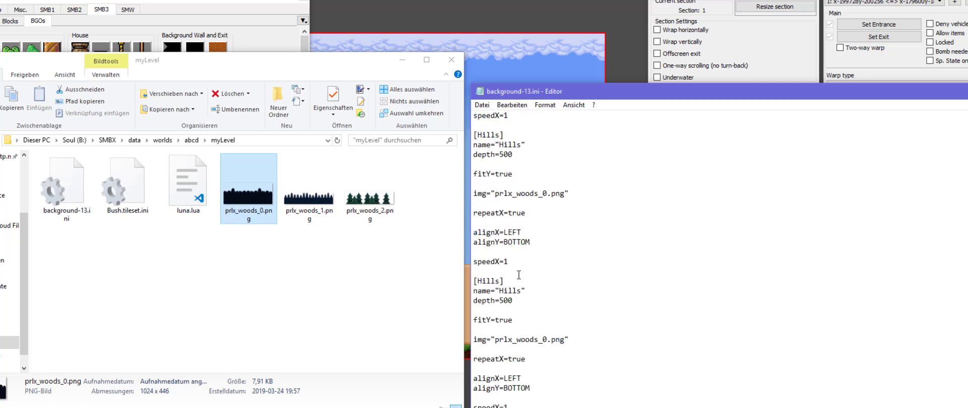
Step: Turn the first copy into BGTrees with depth 350 and prlx_woods_1.png, and the second into FGTrees with depth 200 and prlx_woods_2.png
left_click_drag(478, 135, 504, 134)
type("BGTre")
type("es")
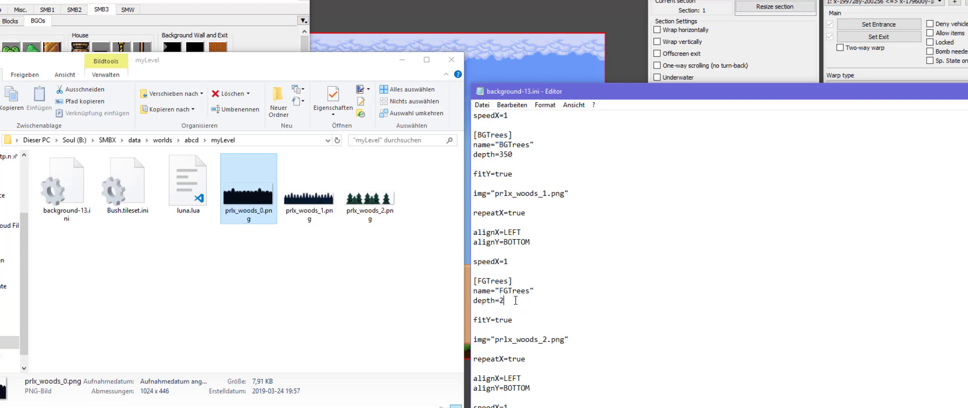
Step: Delete the speedX lines from the FGTrees and BGTrees sections
left_click_drag(512, 403, 473, 403)
key("BackSpace")
left_click_drag(518, 280, 473, 281)
key("BackSpace")
key("BackSpace")
key("BackSpace")
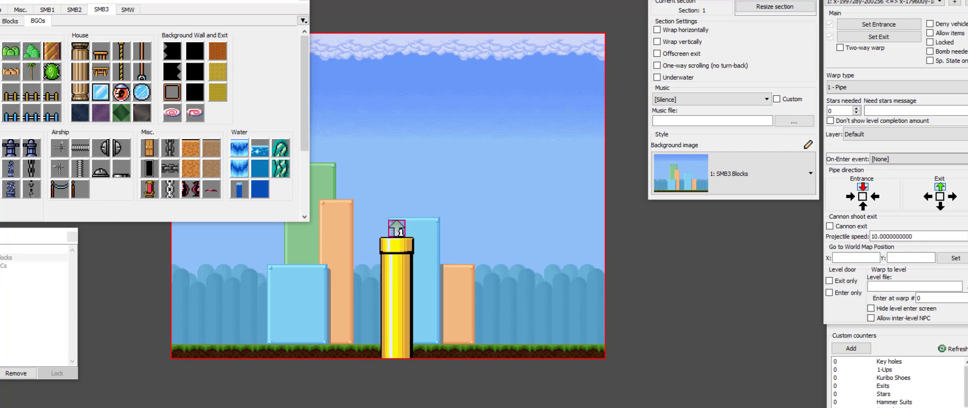
Step: Test-run the level and move the game window clear of the section settings
key("F5")
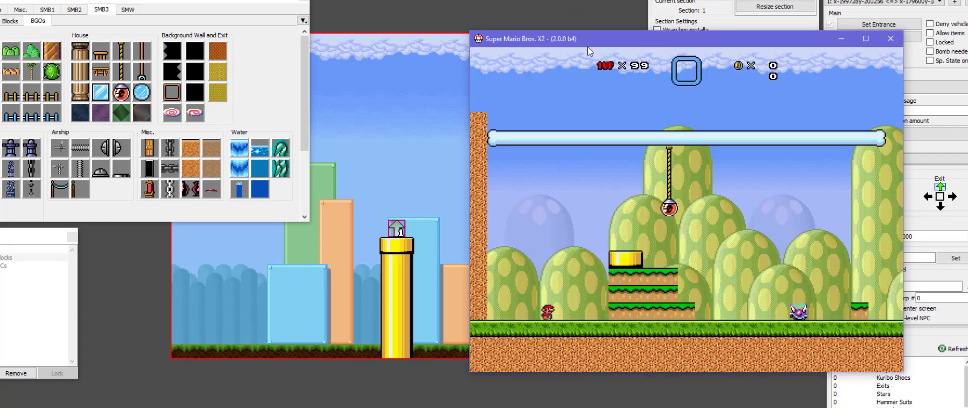
left_click_drag(583, 39, 340, 46)
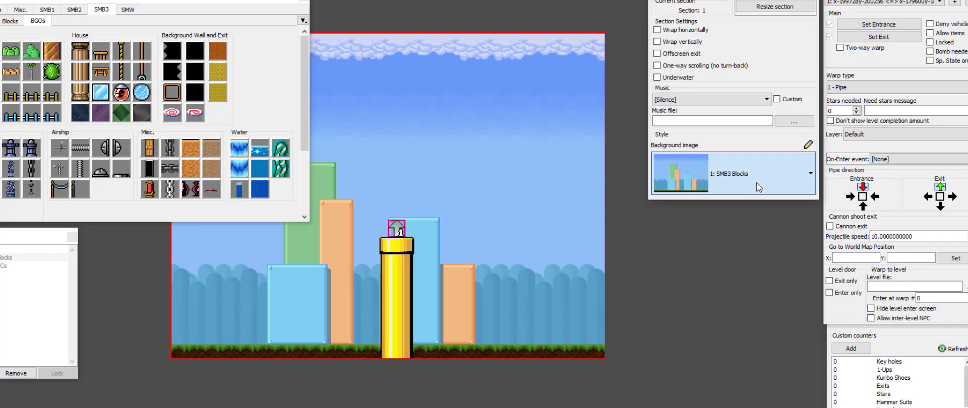
Step: Set the section's background image to 12: SMW Trees and start a test run of the level
left_click(758, 187)
scroll(718, 355, "down", 4)
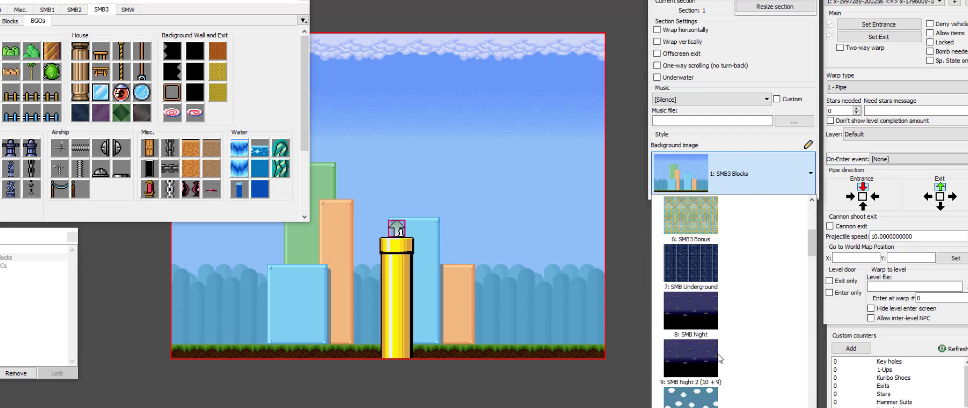
scroll(699, 315, "up", 1)
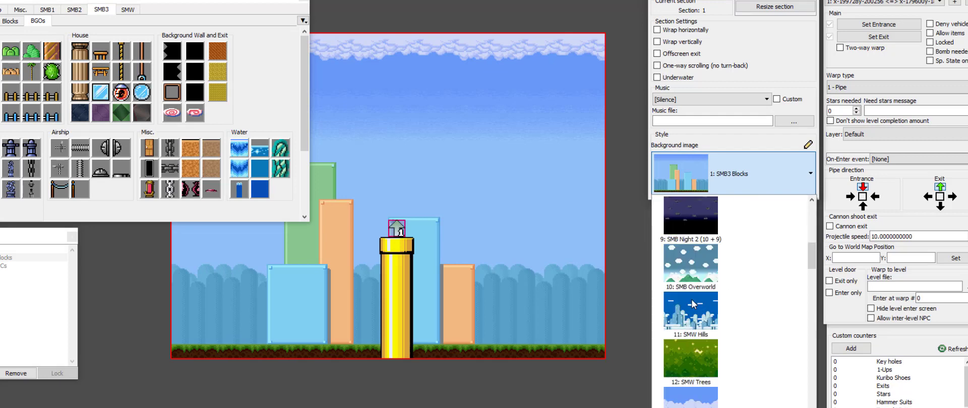
left_click(697, 332)
left_click(741, 186)
left_click(686, 242)
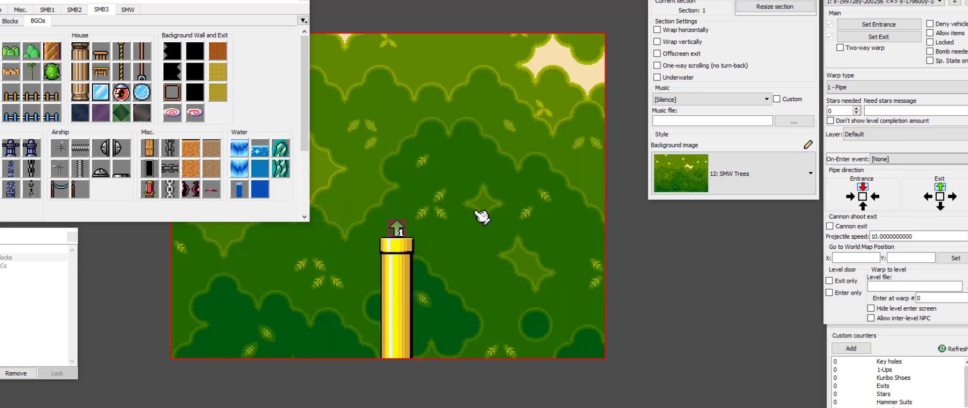
key("F5")
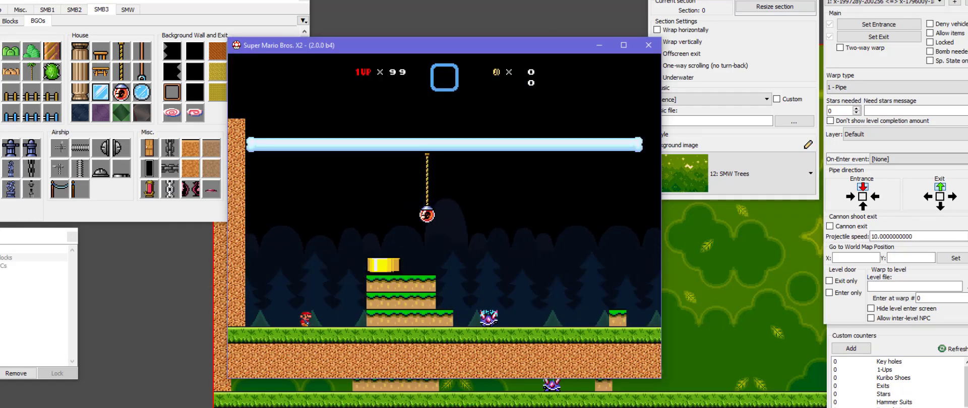
Step: Close background2-13.ini, then open background2-12.ini from the myLevel folder to check its layer sections and close it
key("alt+Tab")
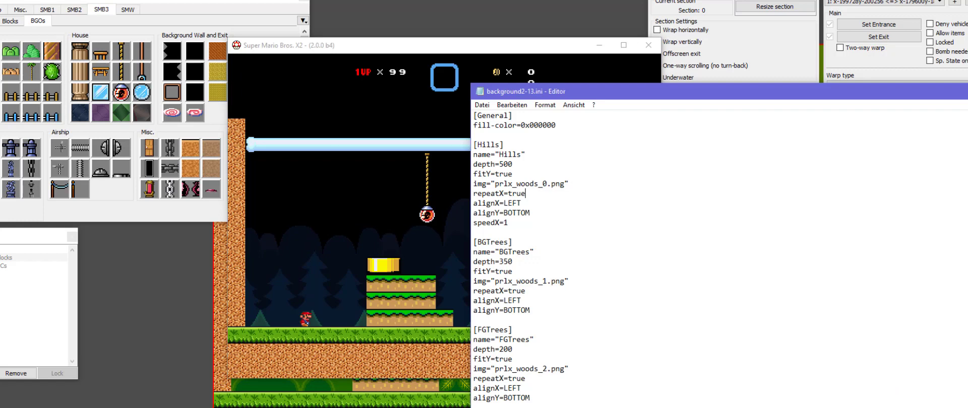
key("alt+F4")
left_click(483, 210)
key("alt+Tab")
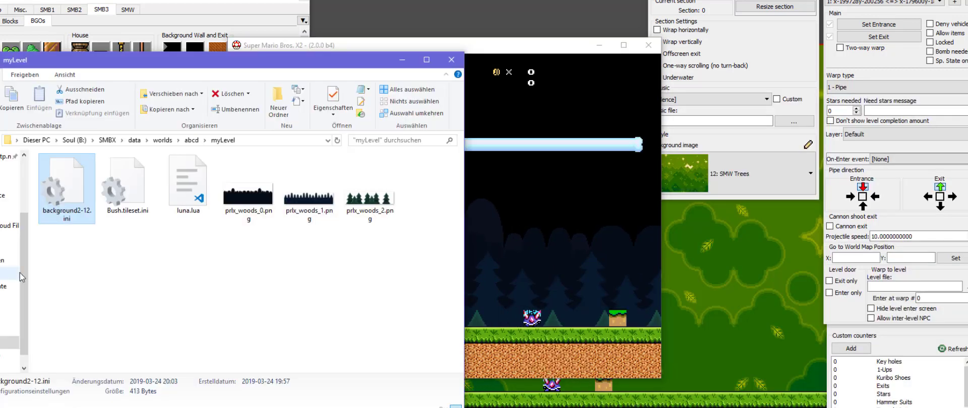
double_click(88, 224)
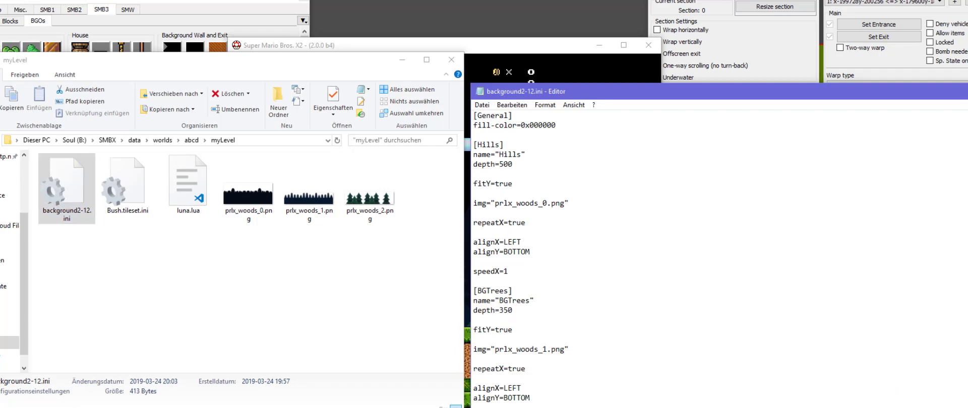
key("alt+F4")
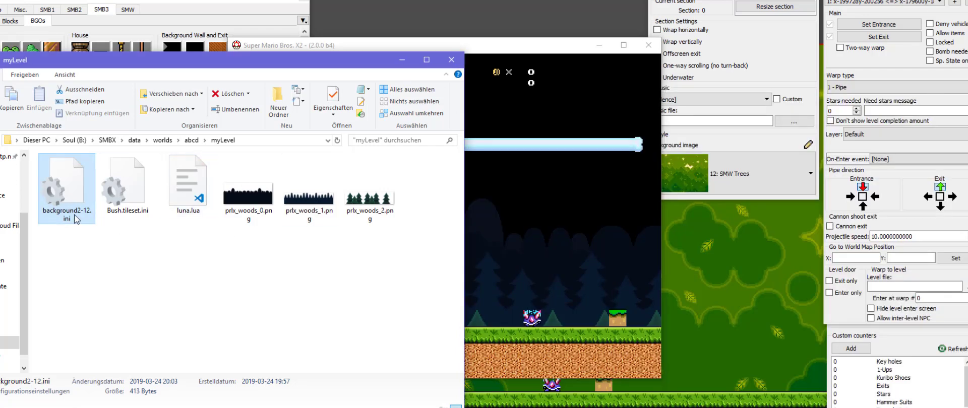
left_click(105, 269)
Step: Run and jump back and forth through the test level to examine how the hills and tree layers scroll
left_click(552, 261)
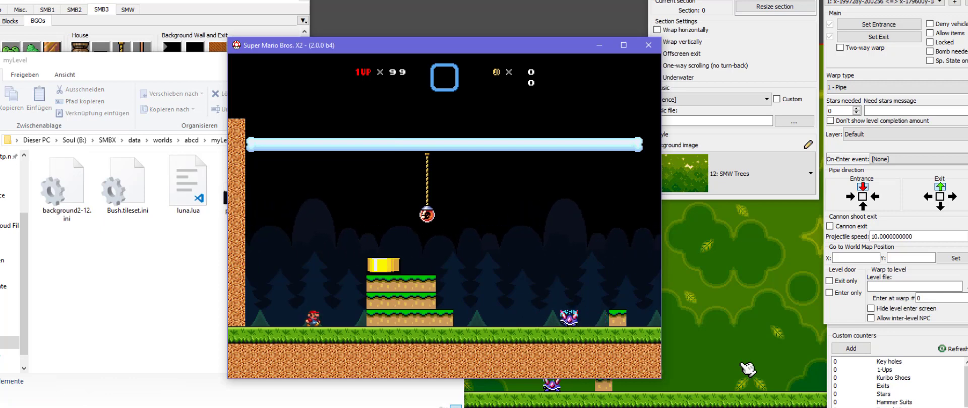
key("Right")
key("z")
key("Right")
key("z")
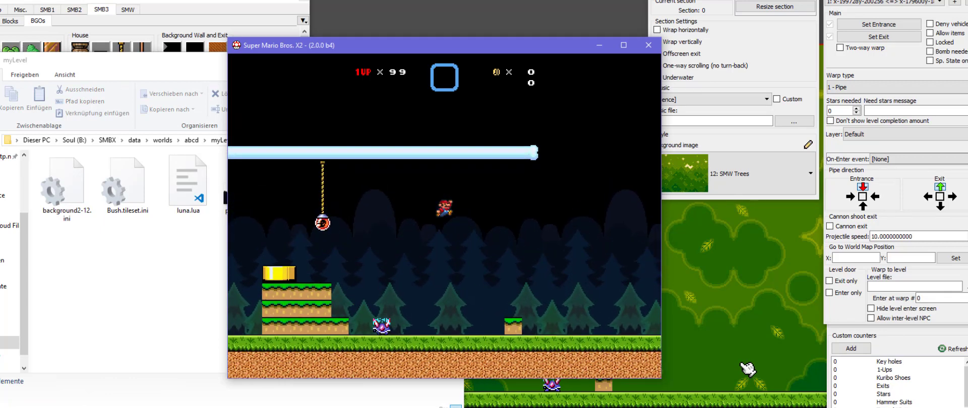
key("Left")
key("z")
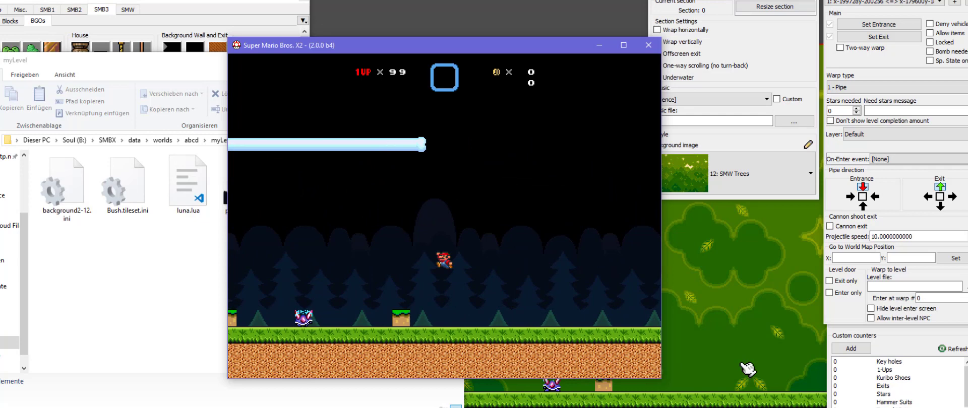
key("Left")
key("z")
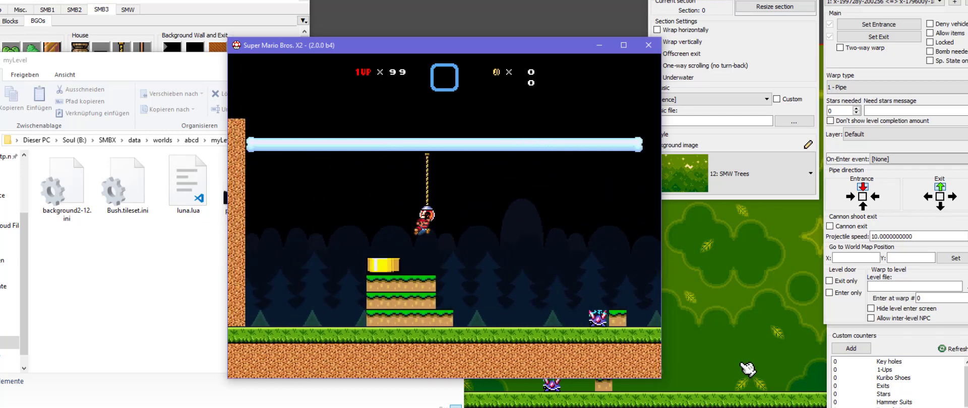
key("z")
key("Left")
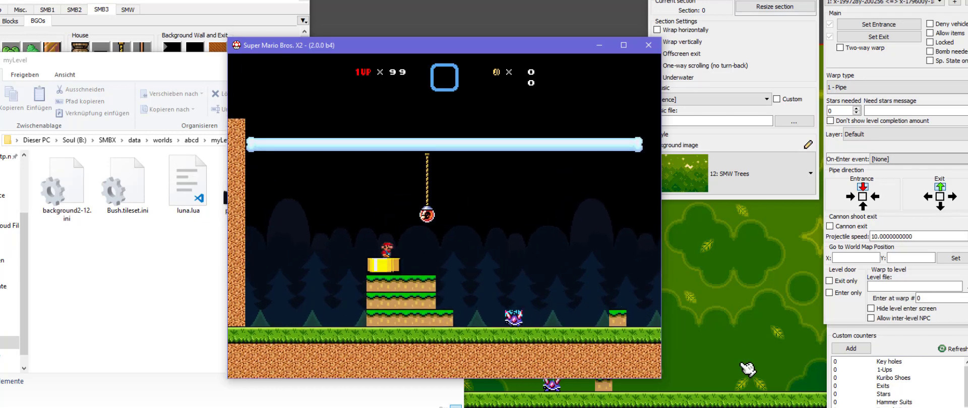
key("z")
key("Right")
key("z")
key("z")
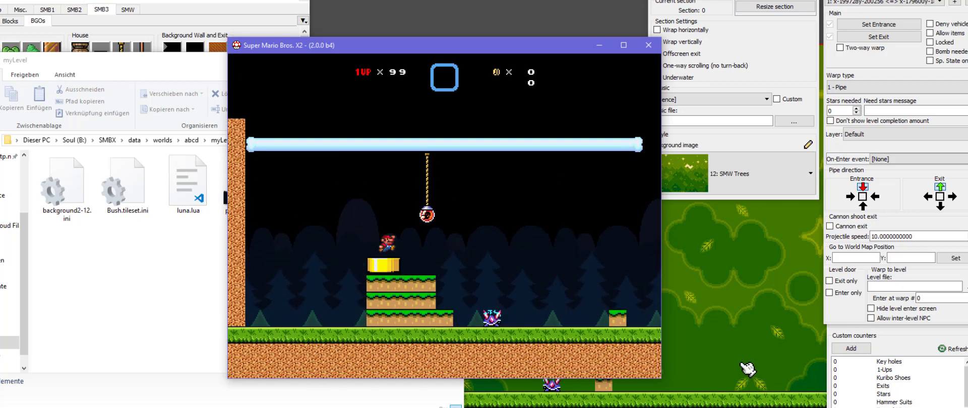
Step: Move Mario high above the ground and across the level to examine how the background layers shift vertically
key("z")
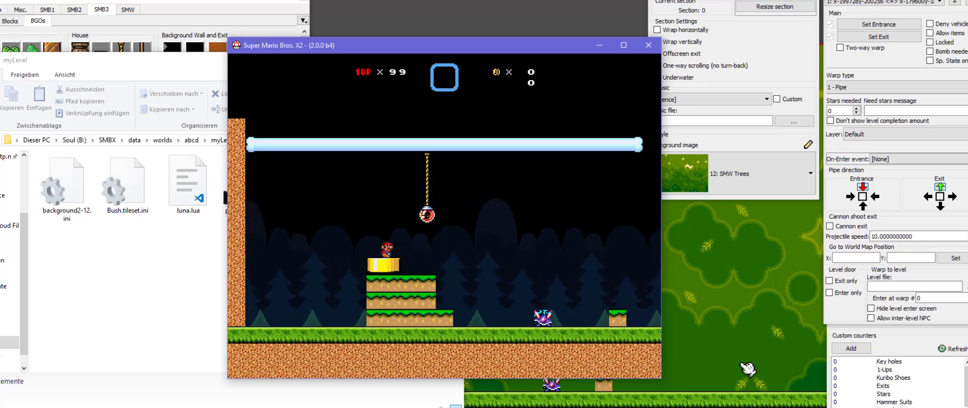
key("z")
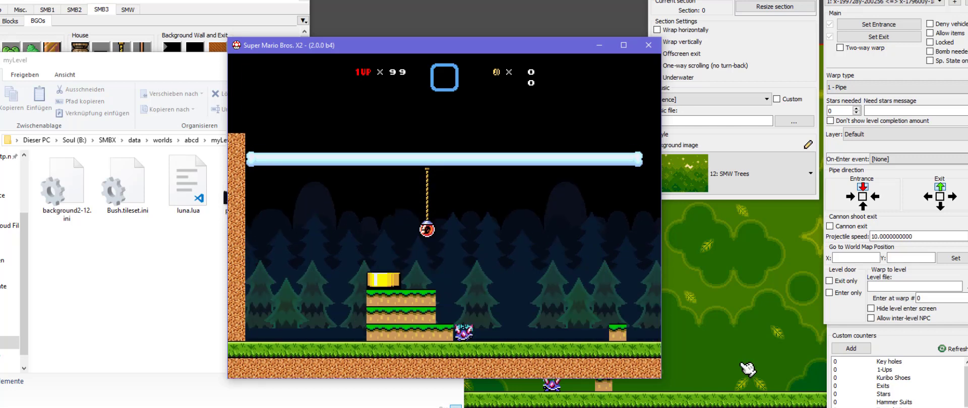
key("Right")
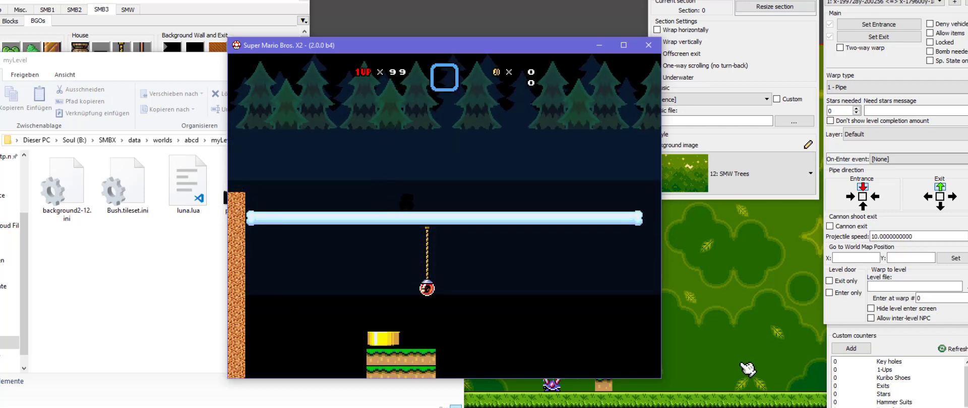
key("Right")
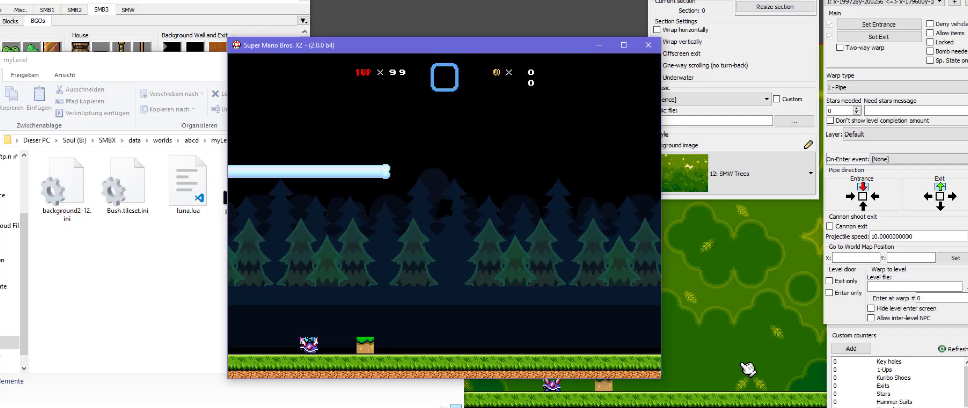
key("z")
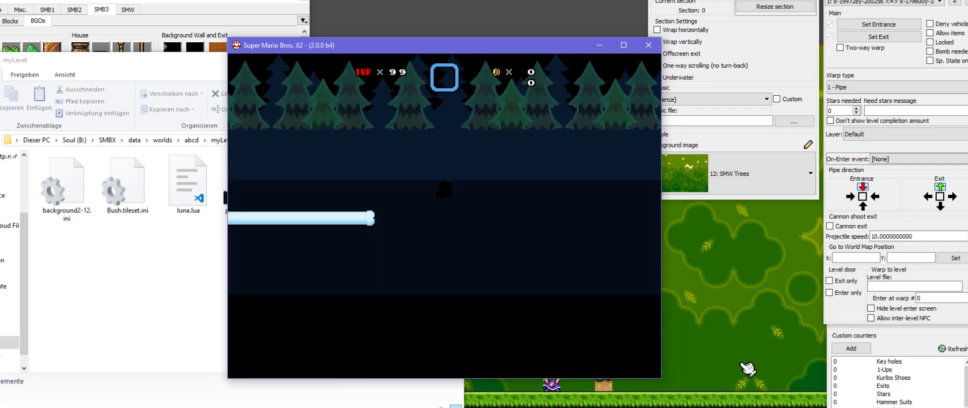
key("z")
key("z")
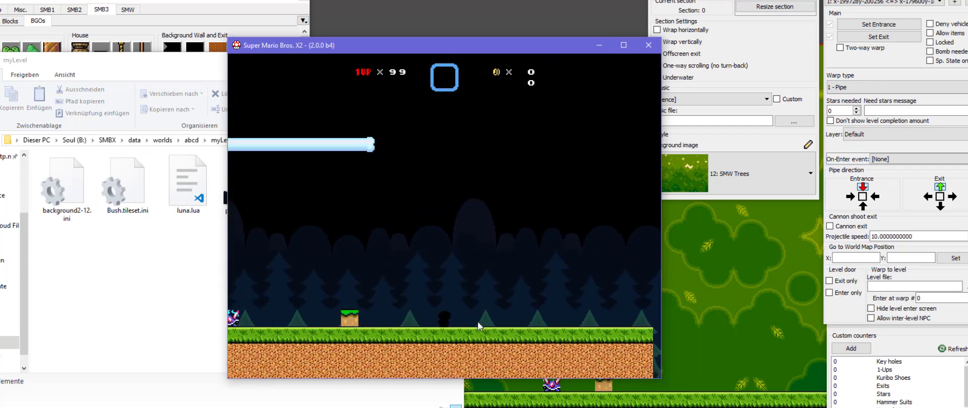
Step: Open background2-12.ini and delete the fitY=true lines from the Hills, BGTrees and FGTrees layers
double_click(66, 189)
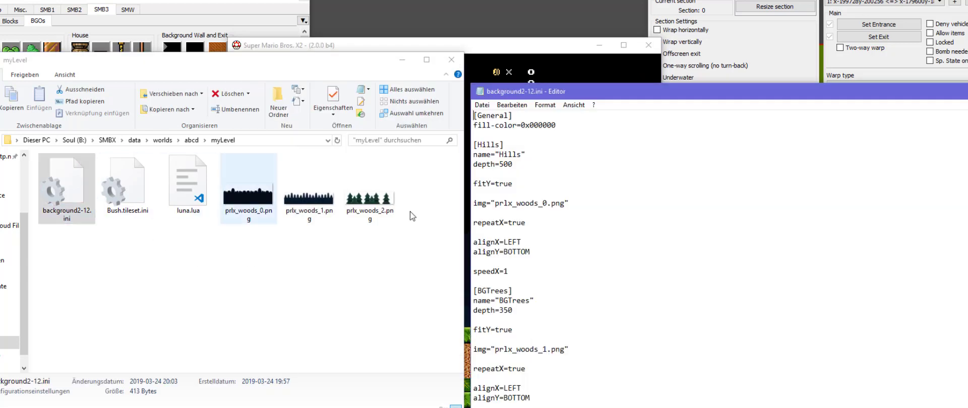
left_click_drag(521, 181, 534, 167)
key("BackSpace")
scroll(544, 242, "down", 3)
left_click_drag(519, 217, 527, 204)
key("BackSpace")
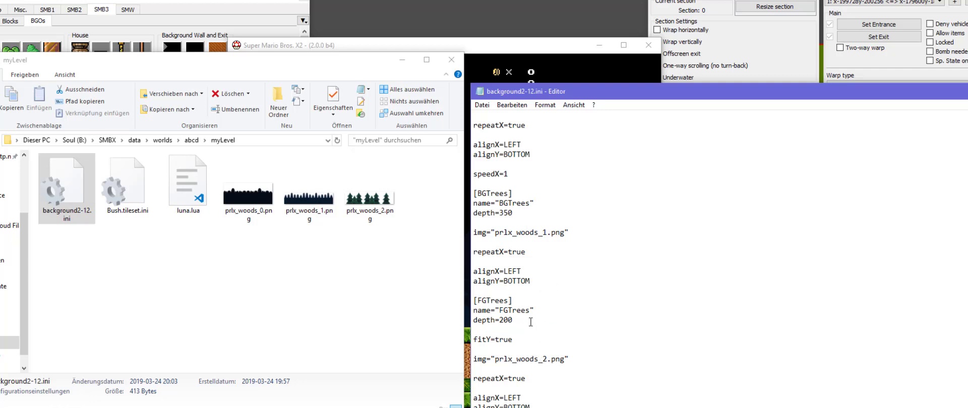
left_click(523, 343)
key("shift+Up")
key("shift+Up")
key("BackSpace")
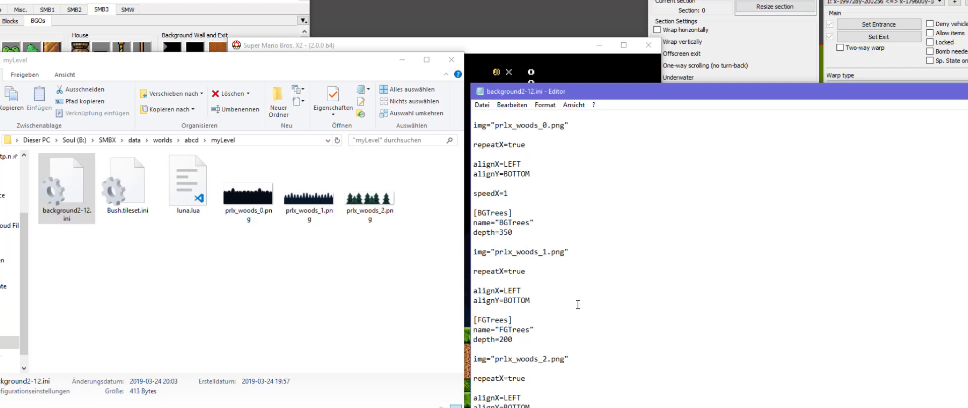
scroll(532, 219, "up", 2)
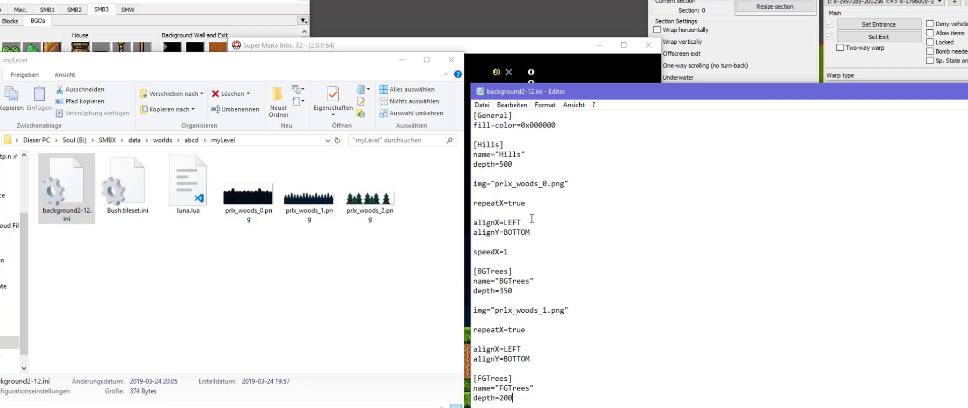
Step: Delete the speedX=1 line from the Hills layer and save background2-12.ini
left_click(539, 75)
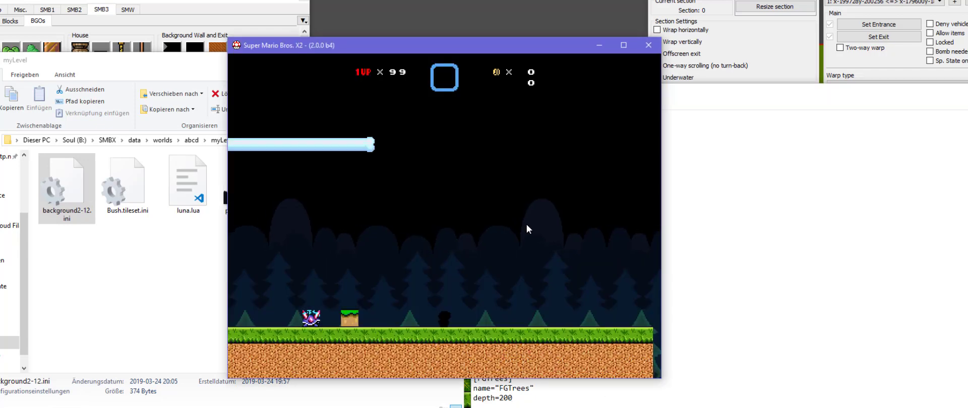
left_click(591, 273)
left_click_drag(538, 249, 549, 234)
key("BackSpace")
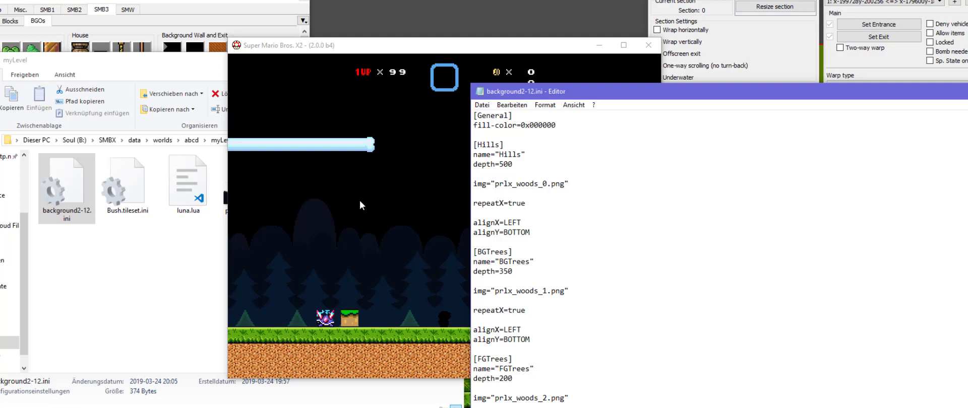
key("ctrl+s")
Step: Restart the test run and move Mario back and forth across the level to examine how the background layers scroll
left_click(360, 201)
key("Escape")
key("Down")
key("z")
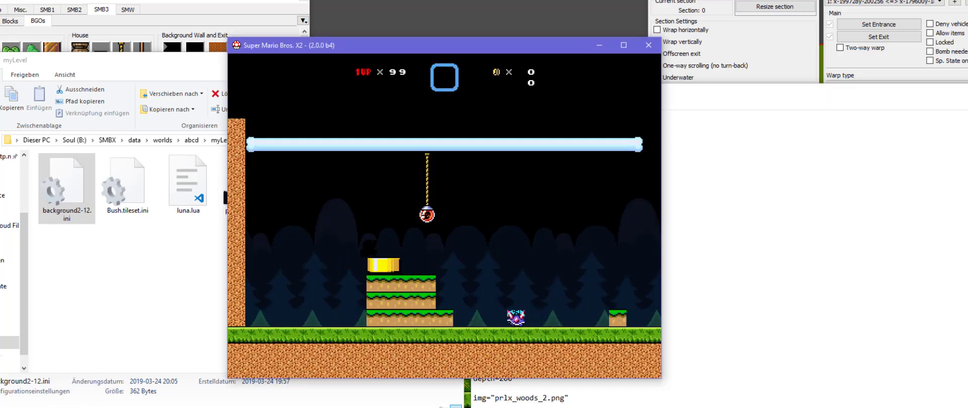
key("Right")
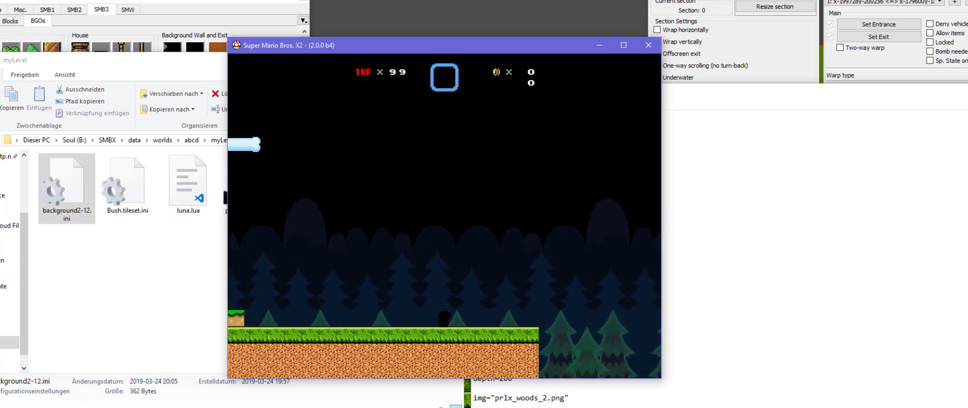
key("Right")
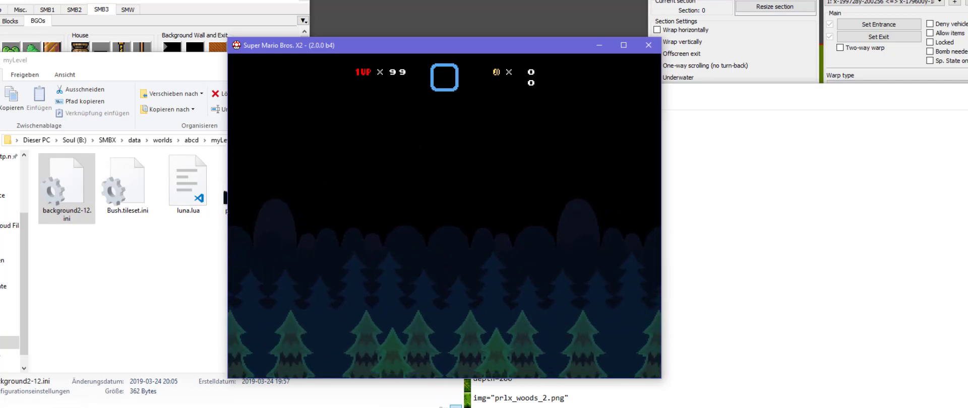
key("Left")
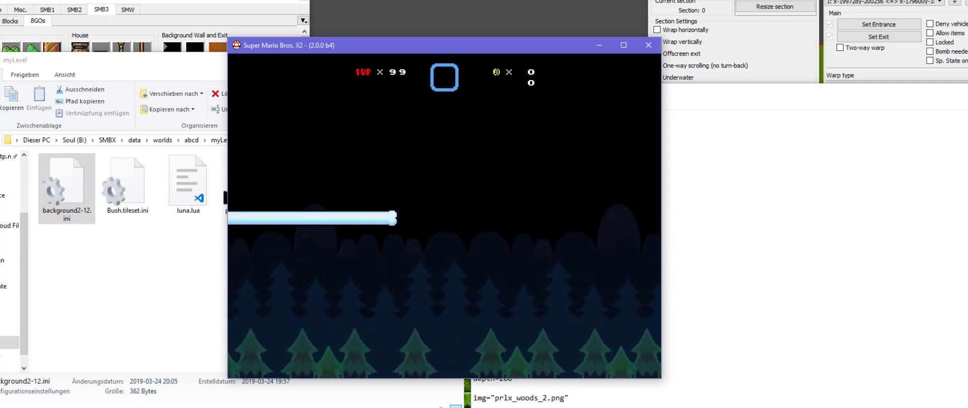
key("Right")
left_click(716, 204)
left_click(415, 186)
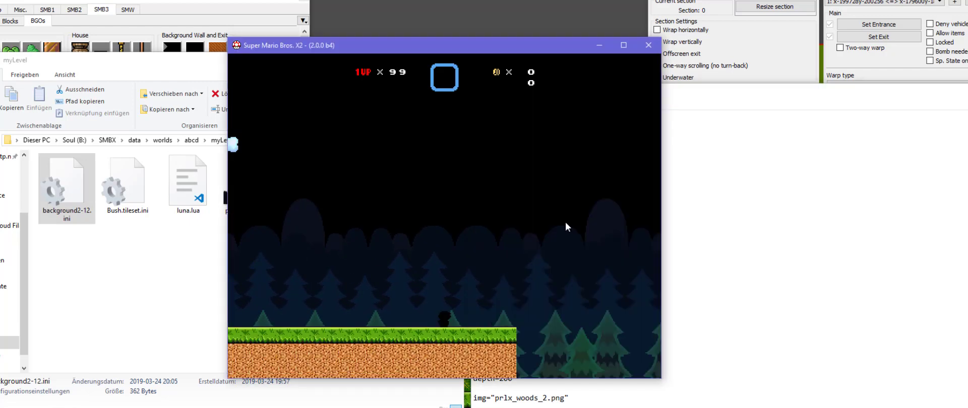
Step: In background2-12.ini, add y = 100 to the FGTrees layer and a y offset line to the BGTrees layer
left_click(801, 271)
scroll(581, 198, "down", 1)
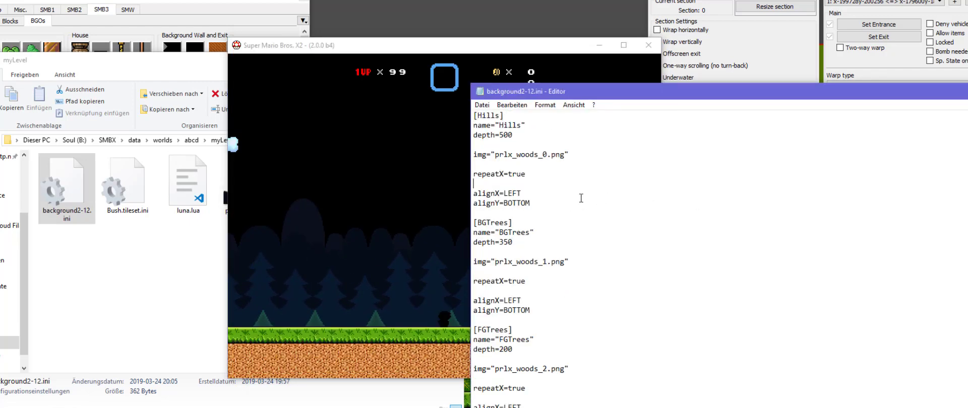
scroll(612, 328, "down", 1)
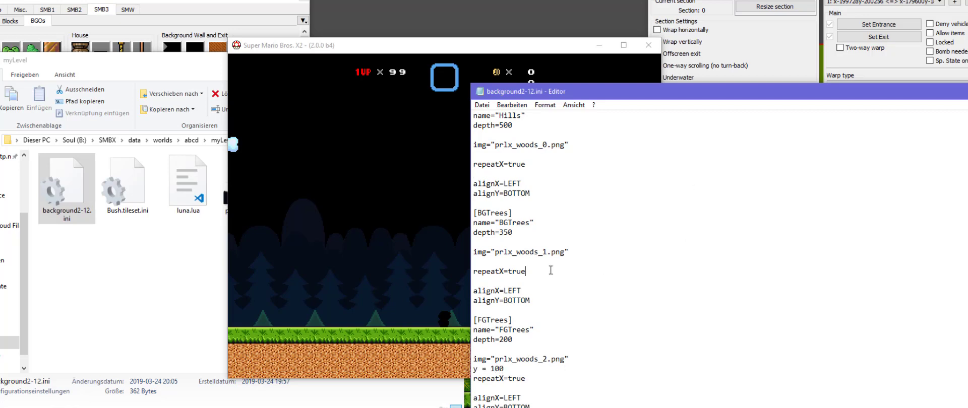
key("Return")
key("Return")
type("y =")
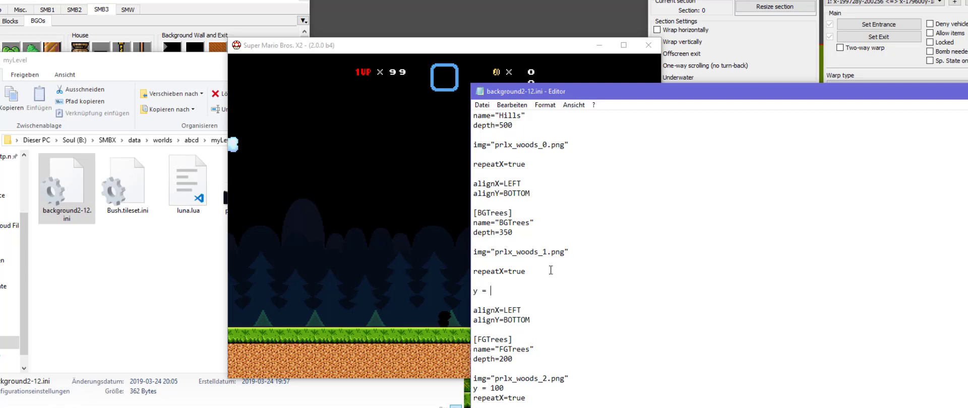
Step: Restart the test run and run through the level to examine the vertical placement of both tree layers
left_click(276, 254)
key("Escape")
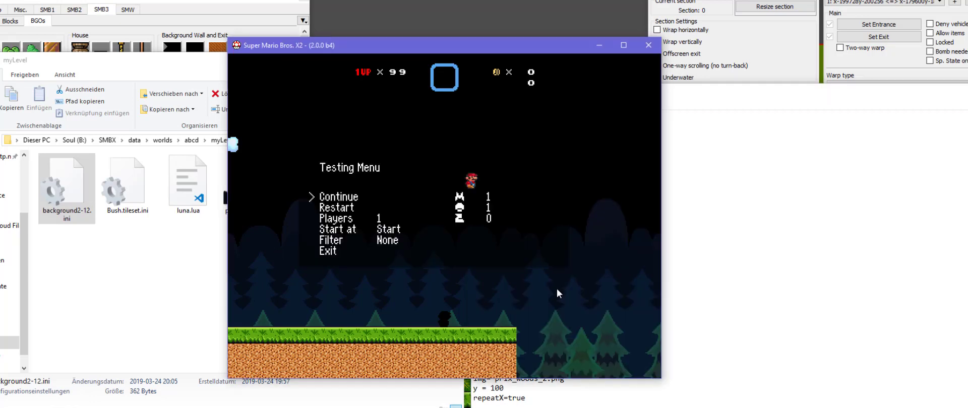
key("Down")
key("Return")
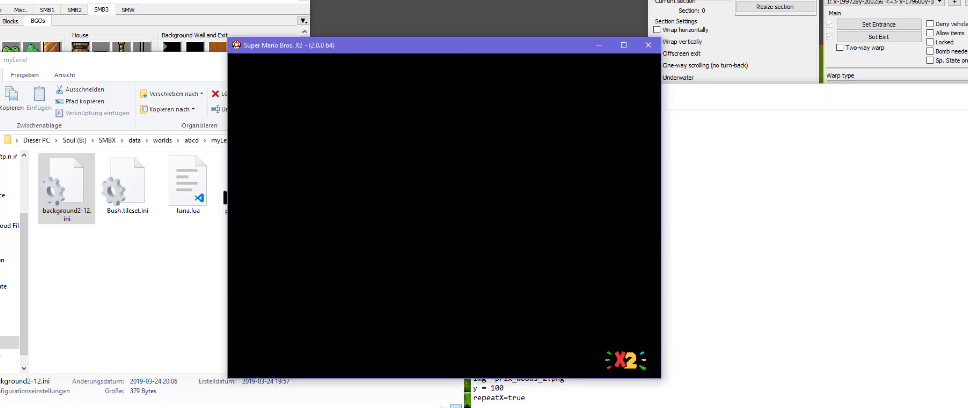
key("Right")
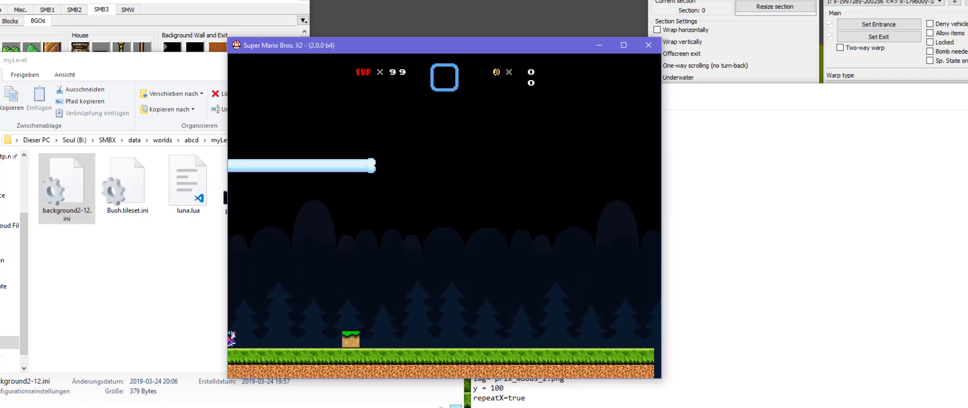
Step: Set y to -50 for BGTrees and -100 for FGTrees, save the file and restart the test run
left_click(902, 295)
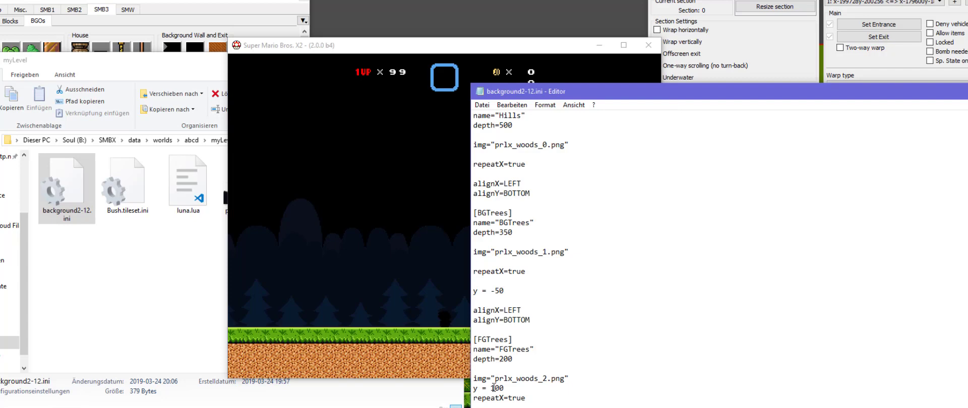
left_click(408, 303)
key("Escape")
key("Down")
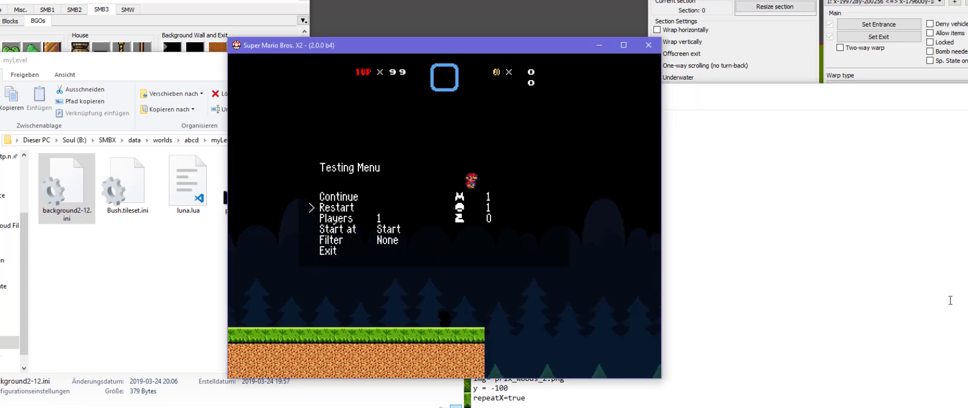
key("Return")
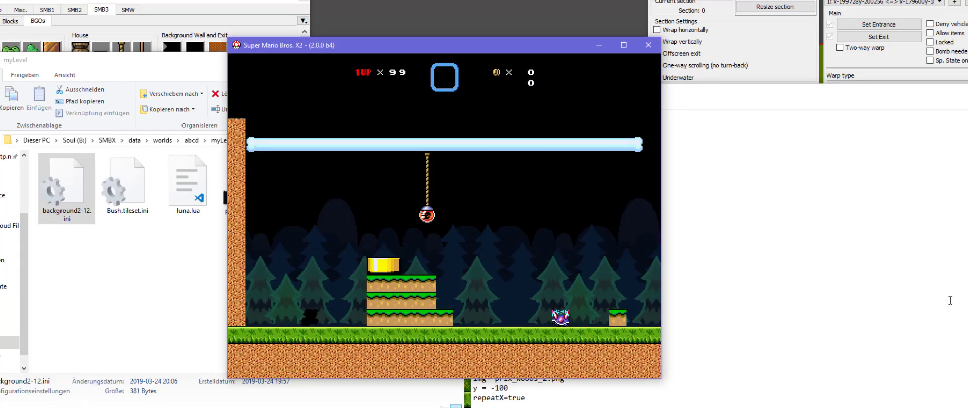
Step: Run and jump back and forth over the ground and past its edge to examine how the offset tree layers look
key("Left")
key("Right")
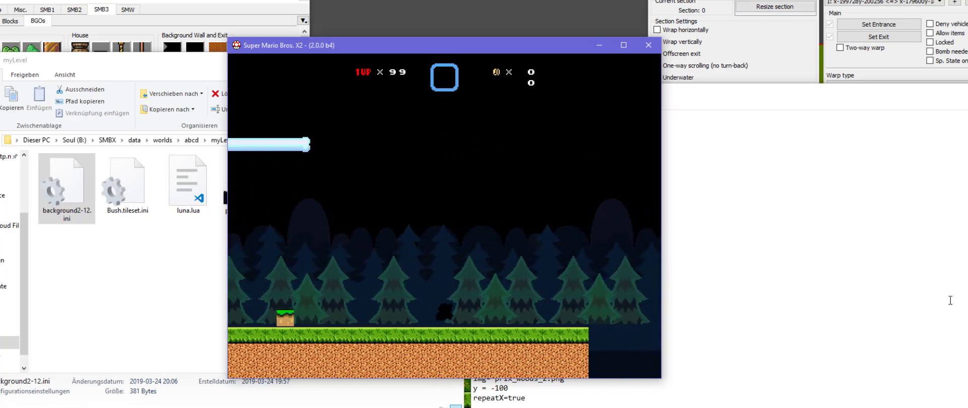
key("Right")
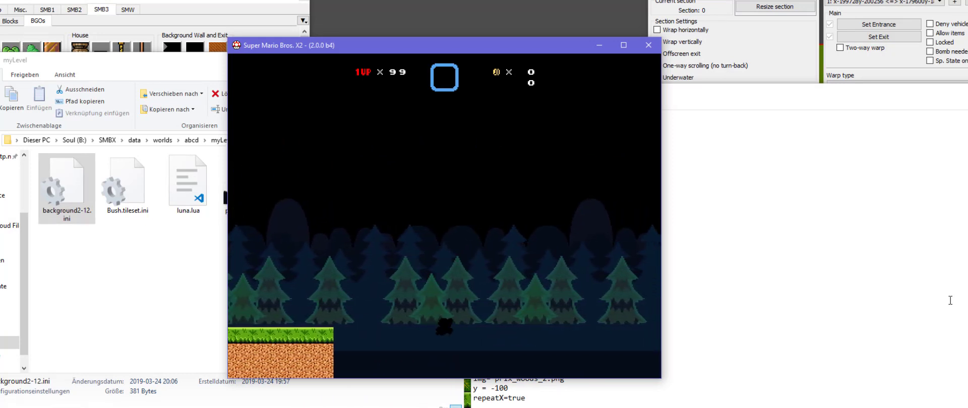
key("Left")
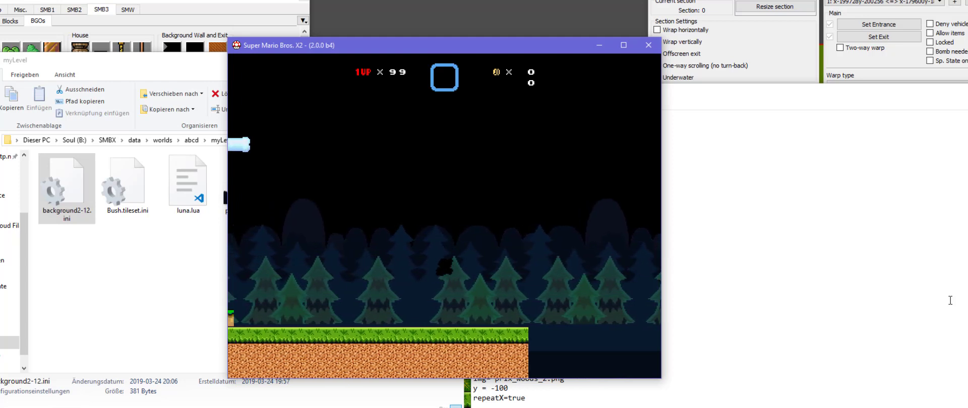
key("Right")
key("Left")
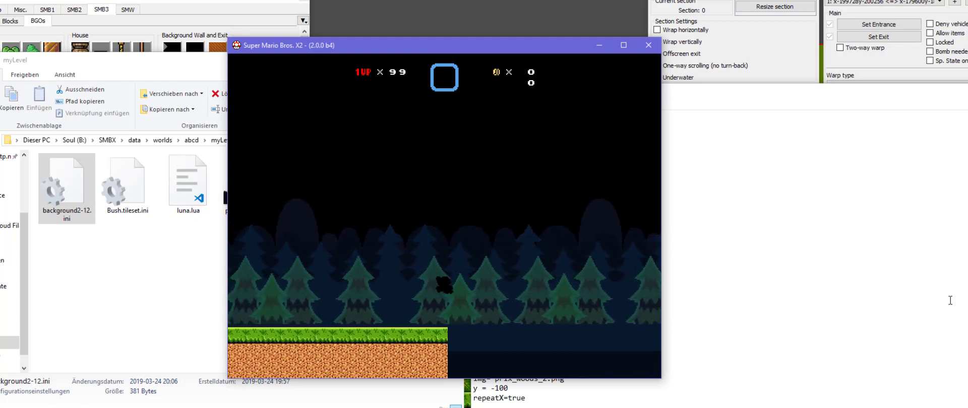
key("Right")
key("z")
key("Left")
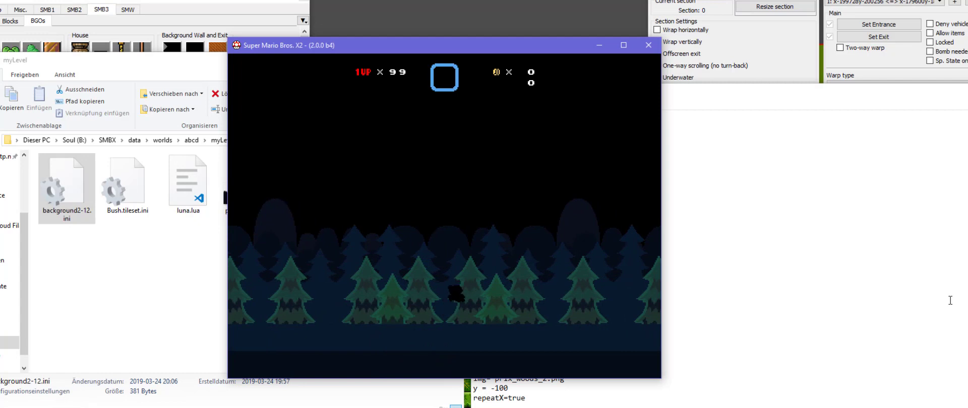
key("Left")
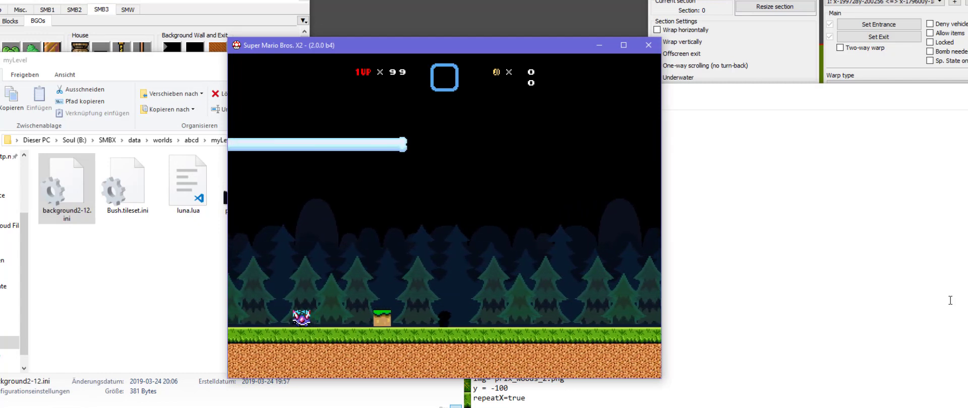
key("Right")
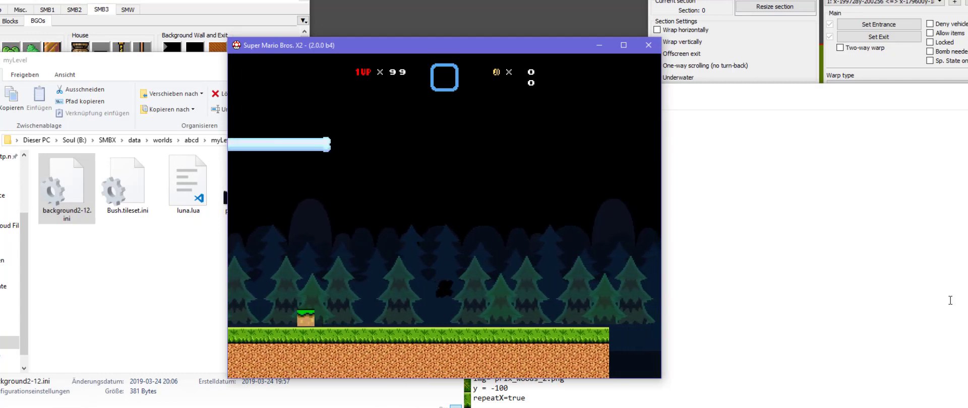
key("Left")
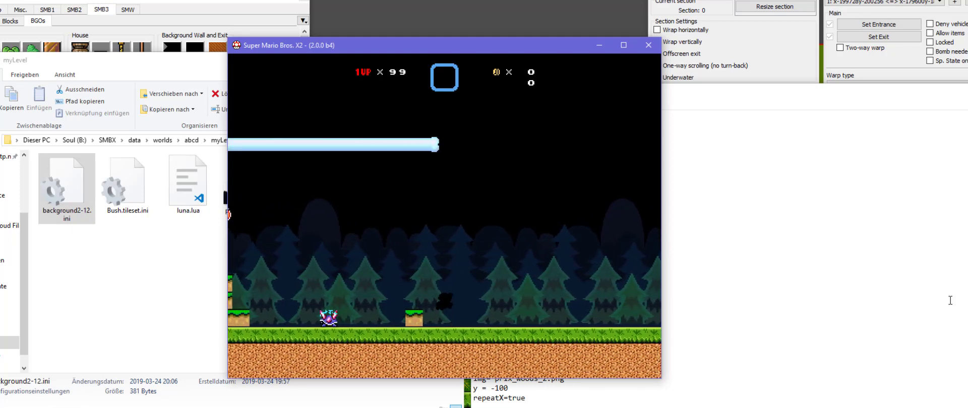
key("Right")
key("Left")
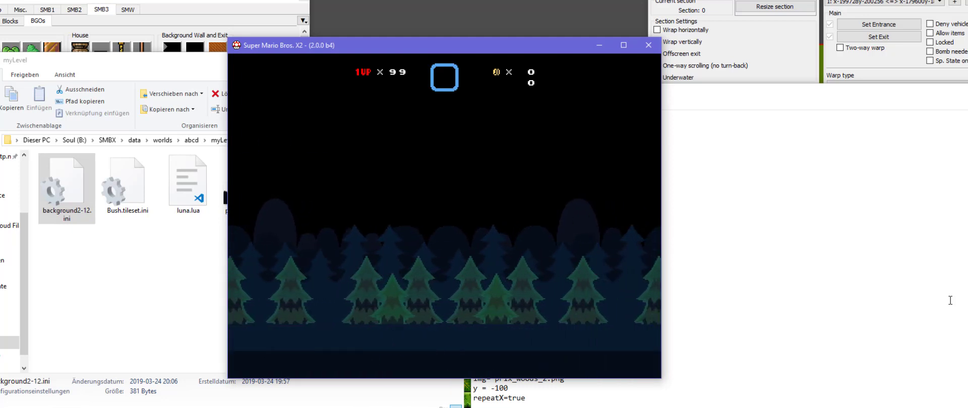
key("Left")
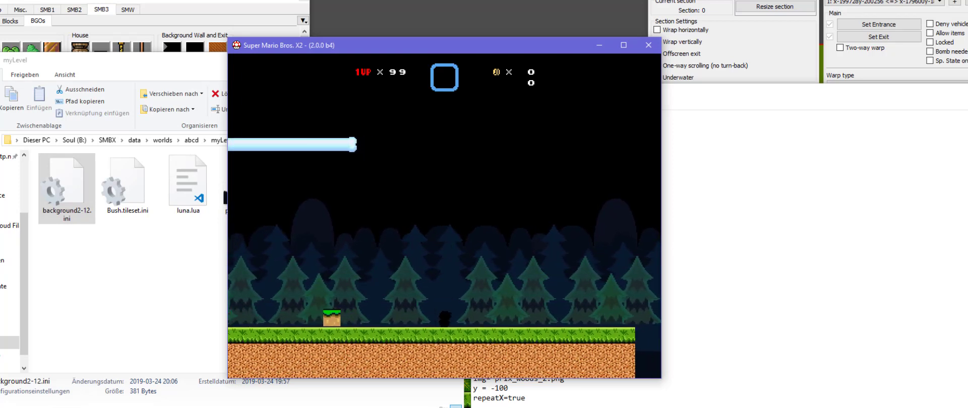
Step: Review the Hills, BGTrees and FGTrees sections in background2-12.ini
left_click(897, 276)
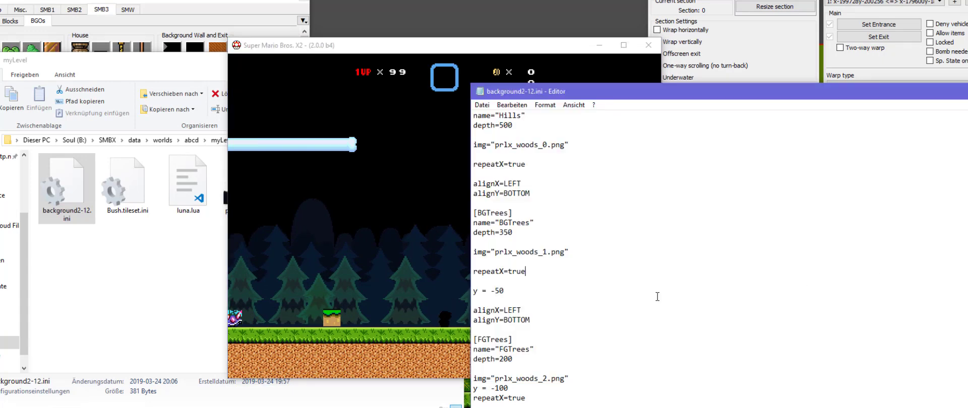
scroll(610, 222, "down", 1)
scroll(610, 274, "up", 2)
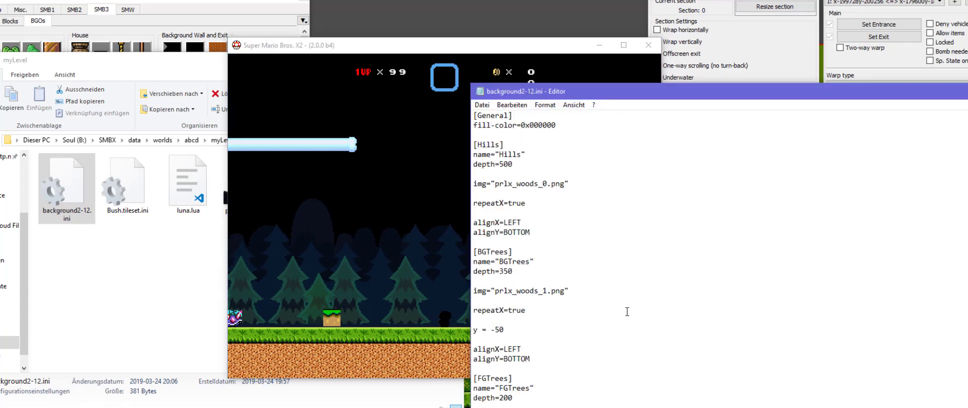
scroll(627, 312, "down", 2)
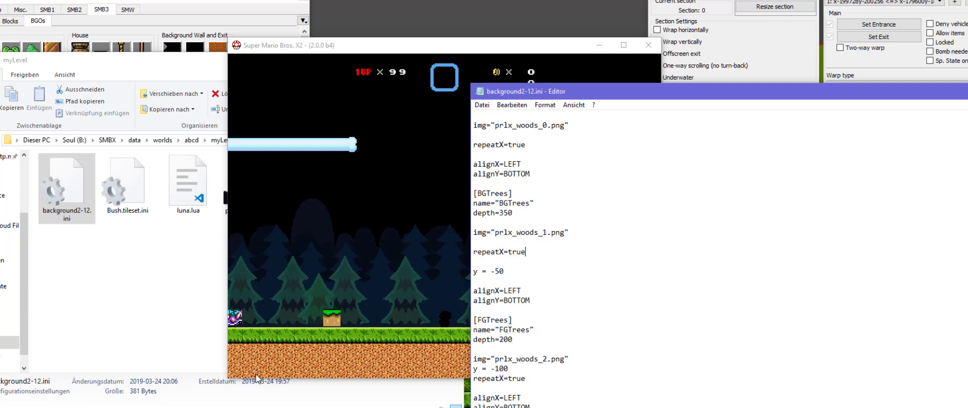
Step: Switch to luna.lua in the code editor and select the line that loads the paralx2 library
left_click(188, 407)
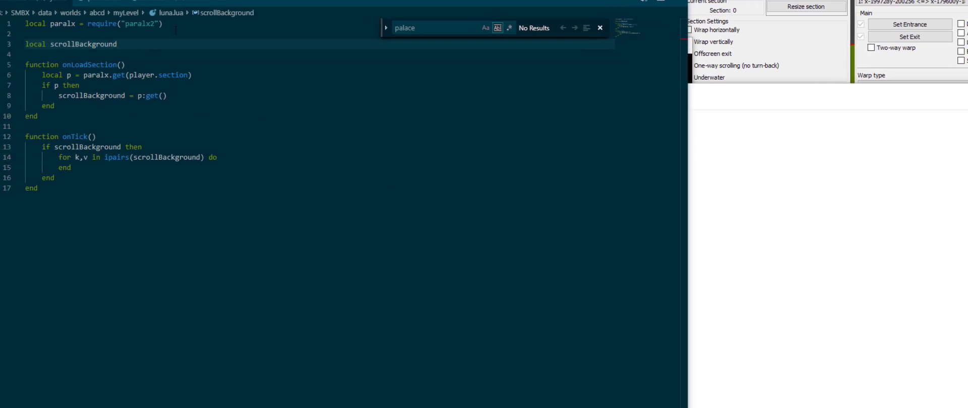
left_click_drag(132, 24, 0, 16)
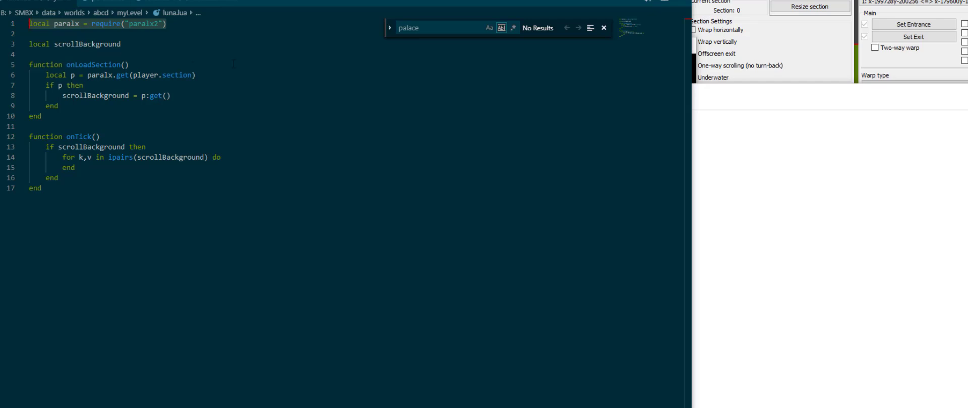
Step: Look over the layer sections in background2-12.ini and the scrollBackground variable declared in luna.lua
left_click(806, 184)
left_click_drag(508, 233, 622, 333)
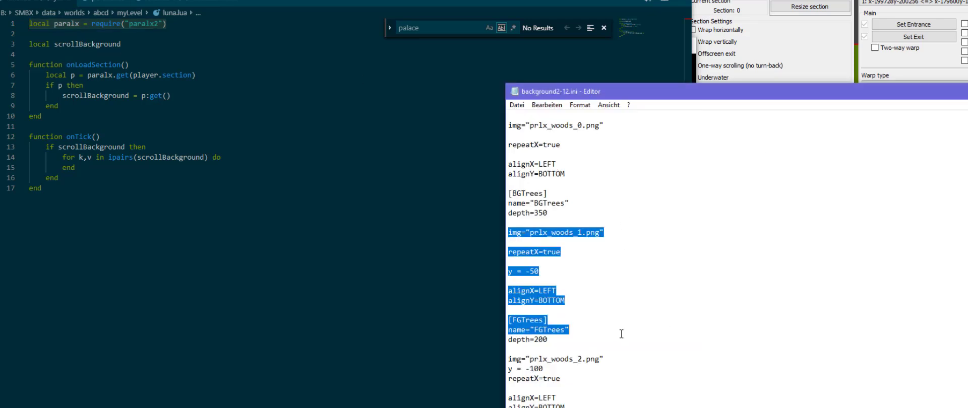
left_click(639, 320)
double_click(92, 47)
left_click(76, 85)
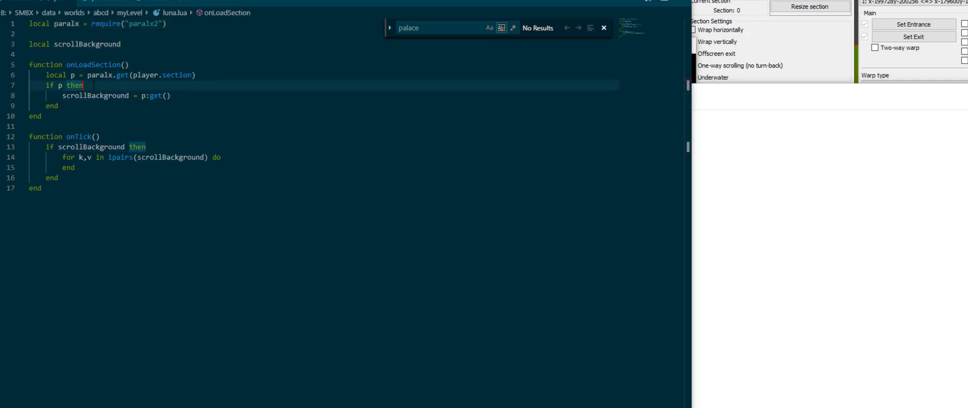
left_click(95, 96)
left_click(96, 46)
double_click(105, 45)
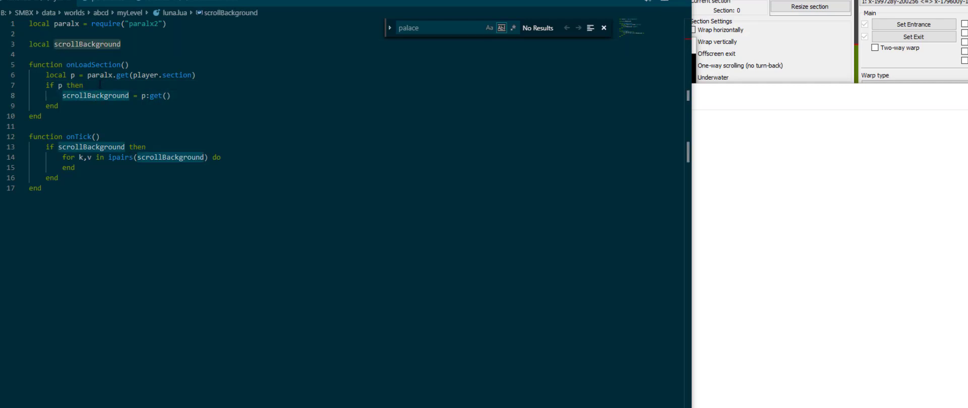
Step: Read how onLoadSection gets the player section's background and stores its layers in scrollBackground, continuing down to the onTick loop
left_click_drag(64, 68, 192, 75)
left_click(65, 105)
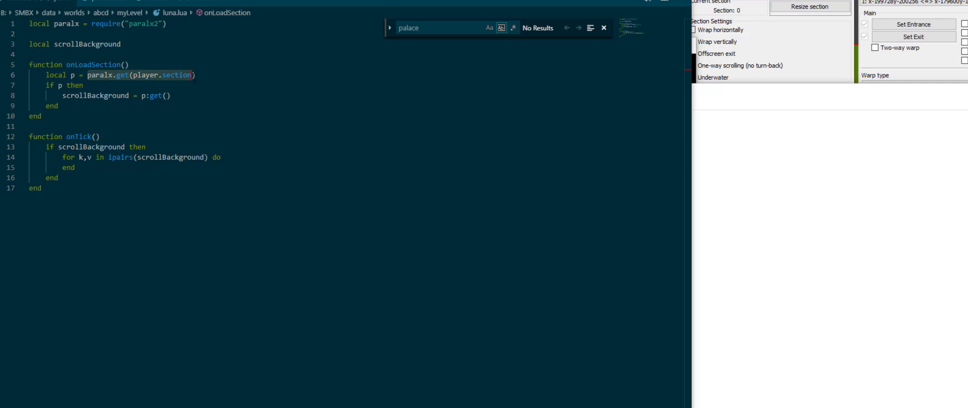
left_click_drag(63, 96, 170, 96)
left_click(126, 126)
double_click(93, 95)
key("End")
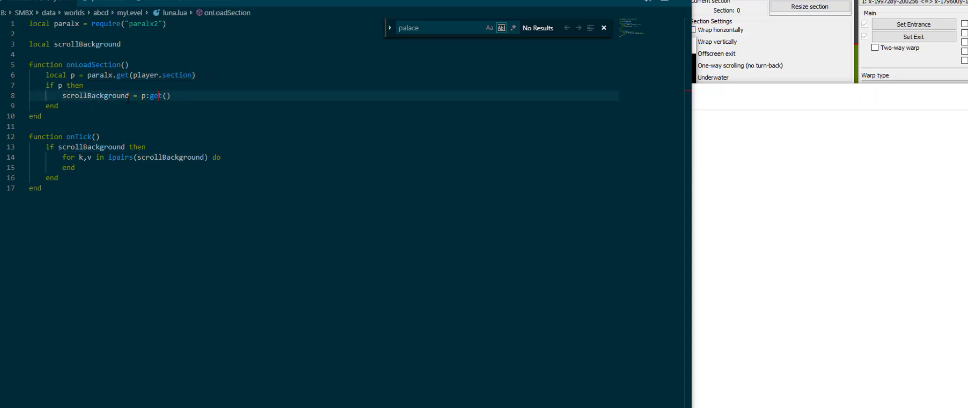
key("Down")
key("Down")
key("Down")
key("Down")
key("Down")
key("Down")
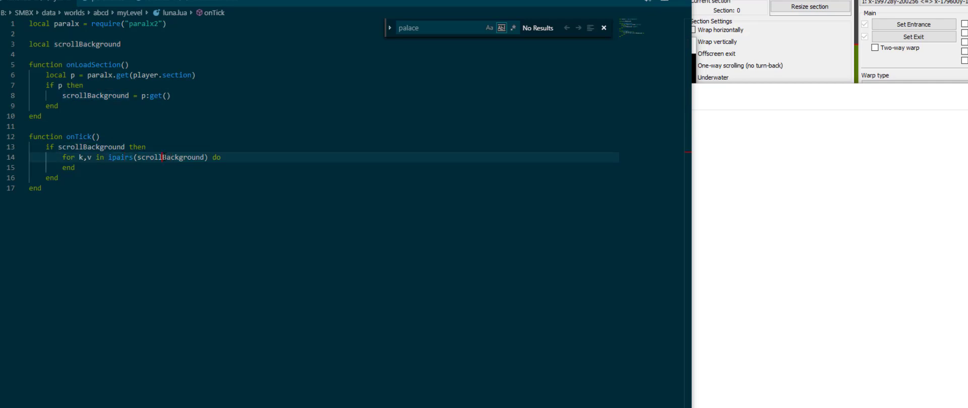
key("Down")
Step: Inside the onTick loop over scrollBackground, add the condition if v.name == "Hills" then
left_click(76, 147)
left_click(69, 157)
left_click(121, 157)
left_click(242, 157)
key("Return")
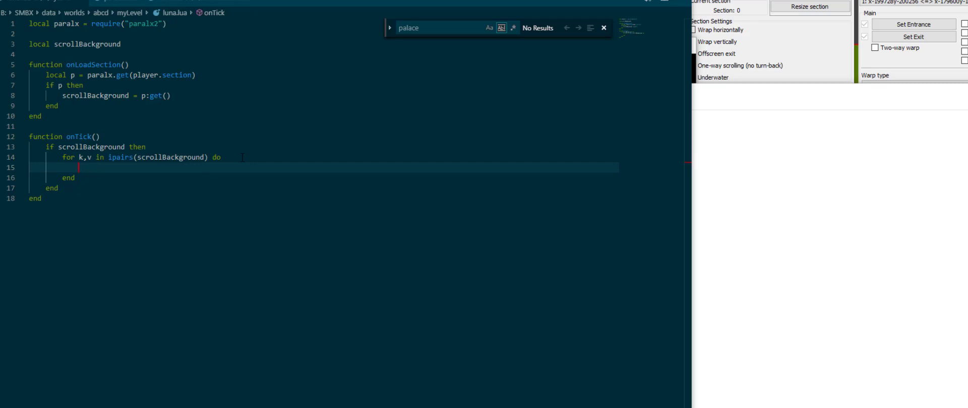
type("if v.name == \"Hills")
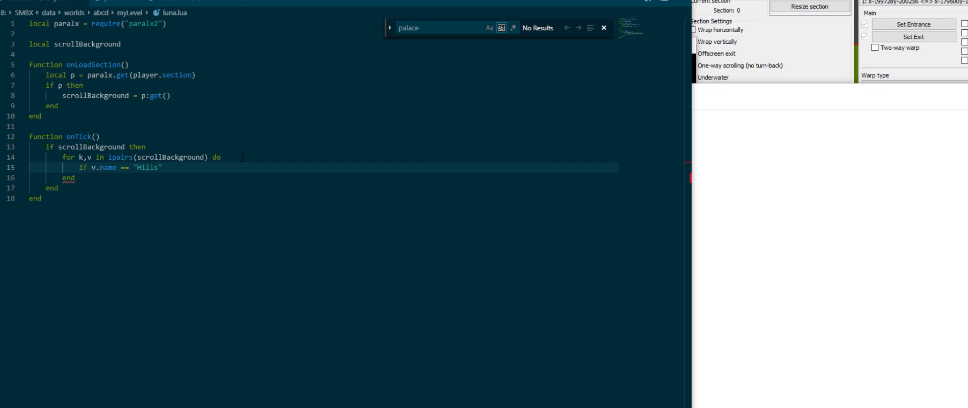
type("\" then")
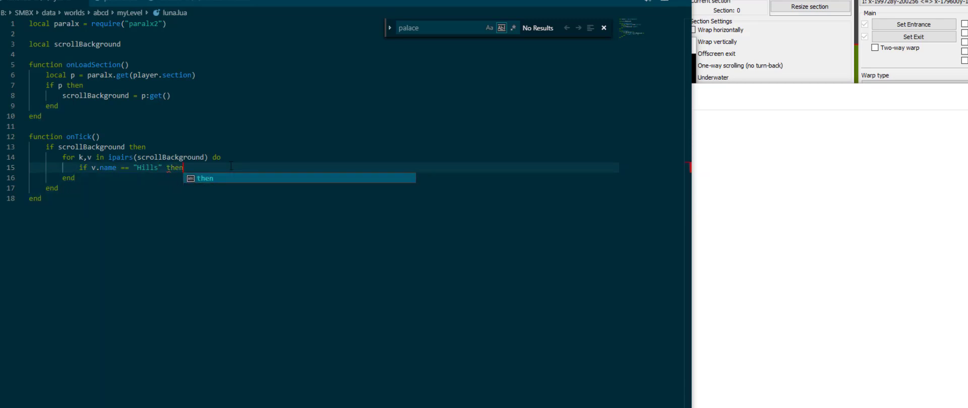
Step: Inside the Hills condition, add the line v.speedY = math.sin(lunatime.tick() * 0.01) * 50
key("Return")
type("v.spe")
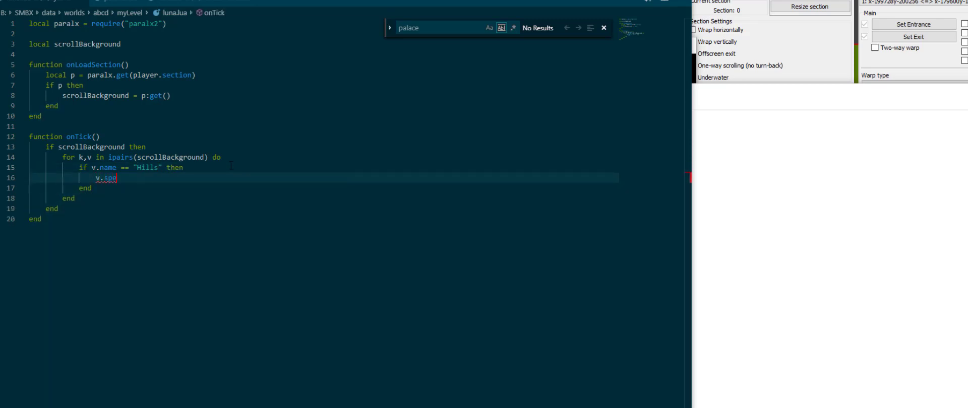
type("edY = math.sin(")
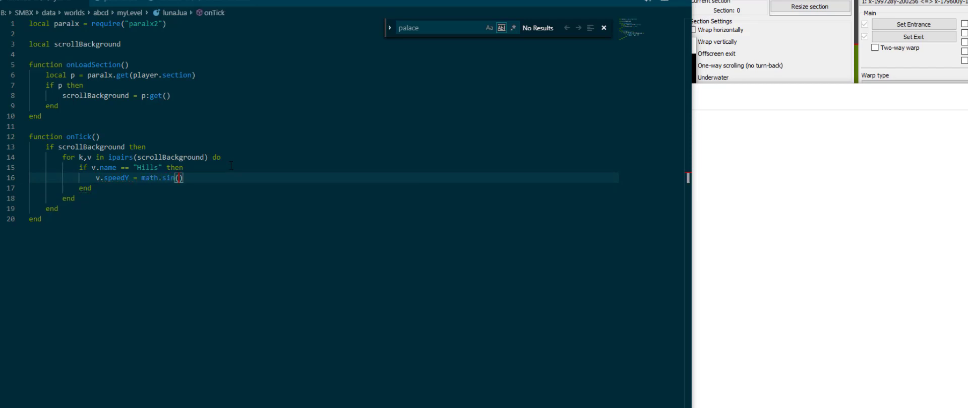
type("lunatime.")
type("tick() * ")
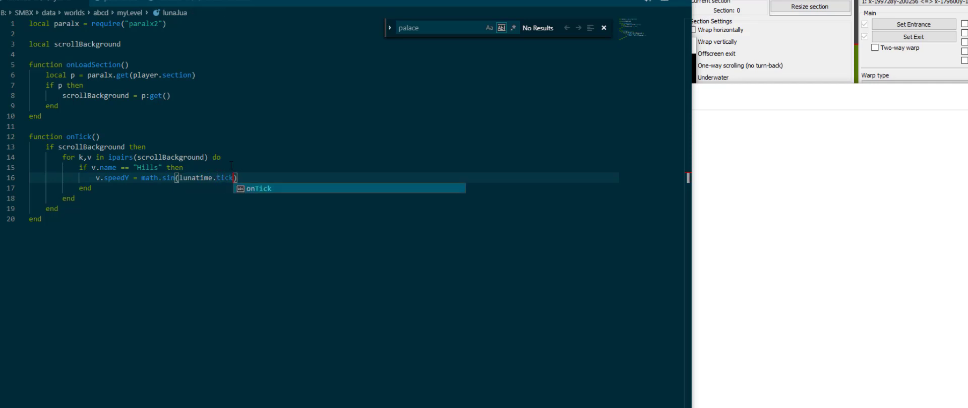
type("0.01")
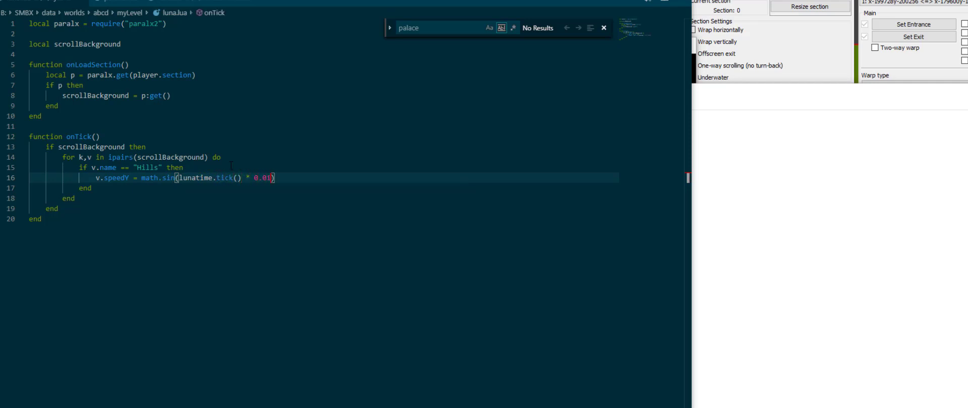
type(") * 50")
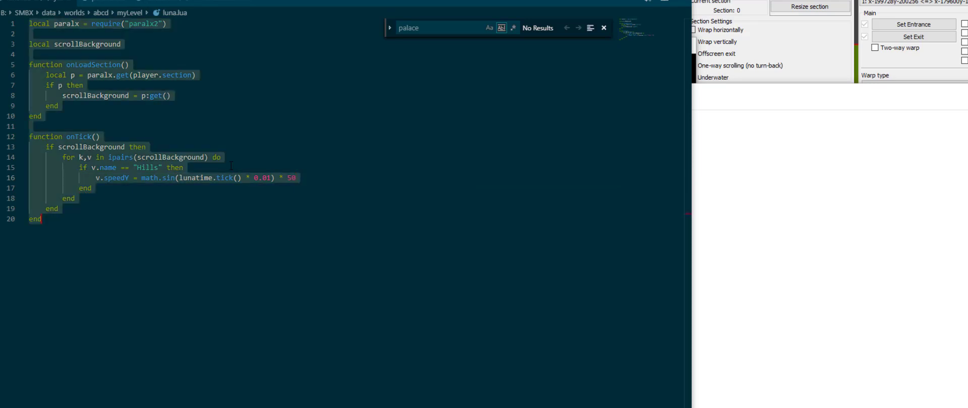
key("ctrl+a")
key("ctrl+x")
key("ctrl+z")
left_click(280, 143)
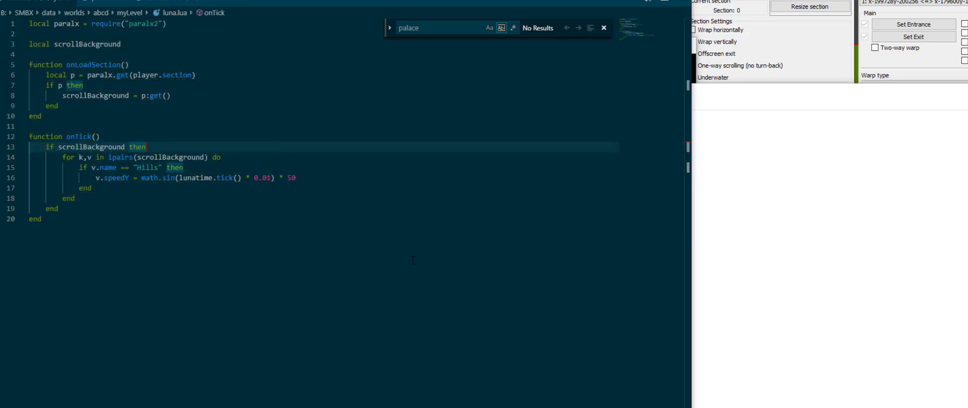
Step: Check the Hills layer's vertical motion in the running SMBX2 game and review the v.speedY line in luna.lua
key("alt+Tab")
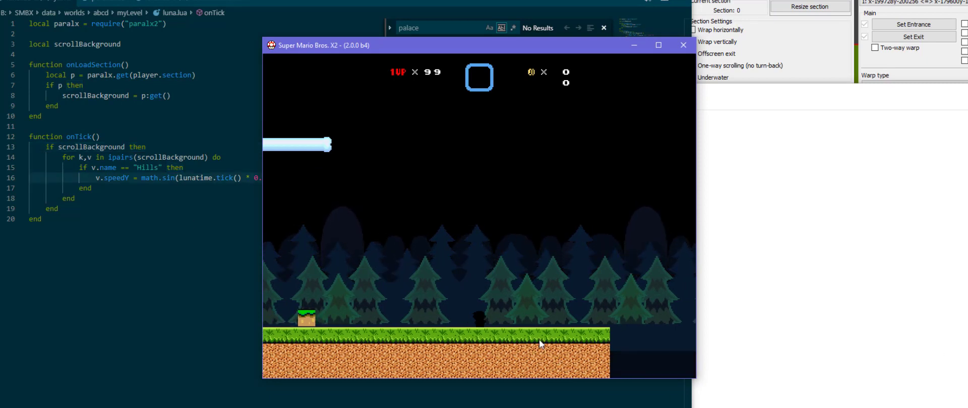
left_click(123, 158)
left_click(252, 198)
left_click(276, 192)
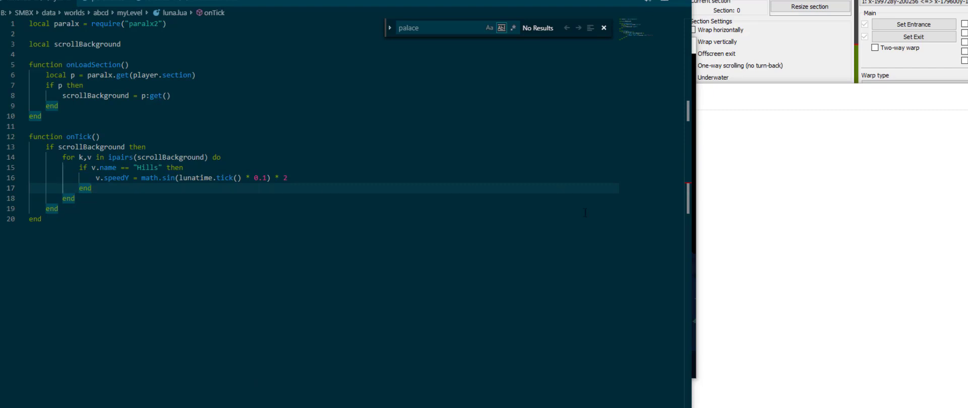
left_click(708, 278)
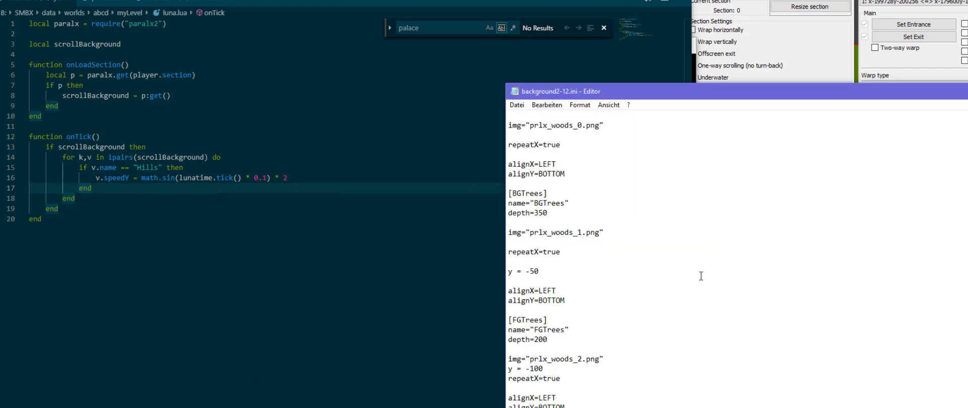
left_click(117, 180)
left_click(305, 178)
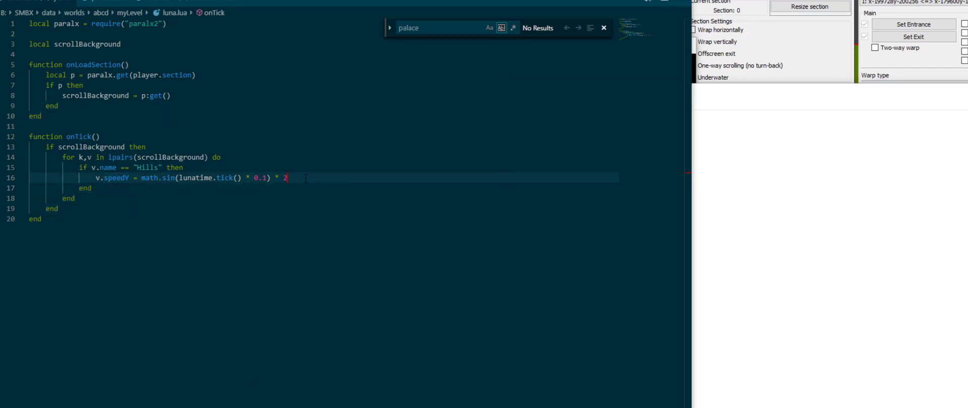
left_click_drag(305, 179, 120, 179)
Step: Close background2-12.ini and switch to the running SMBX2 game
left_click(889, 271)
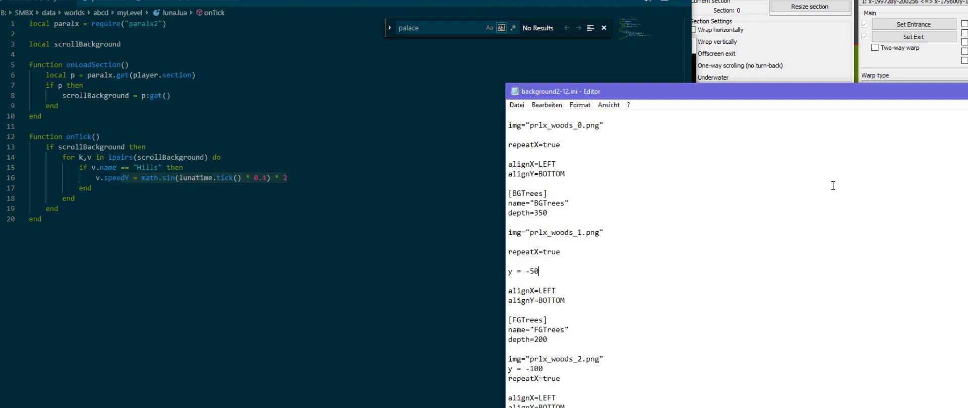
key("alt+F4")
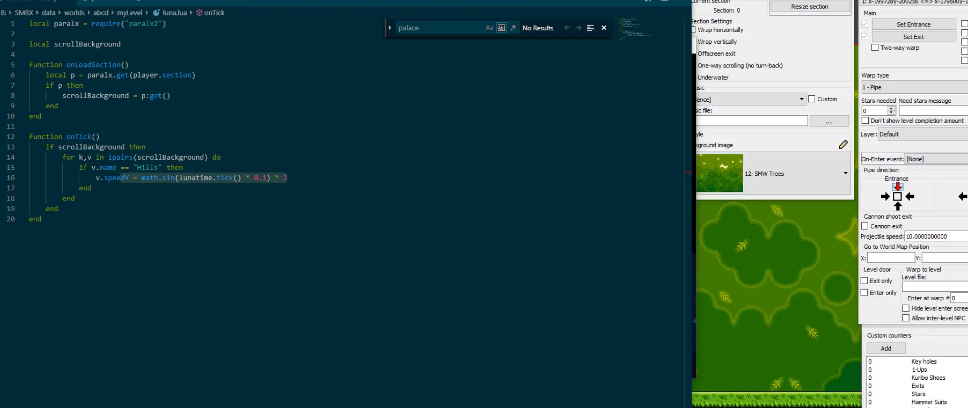
key("alt+Tab")
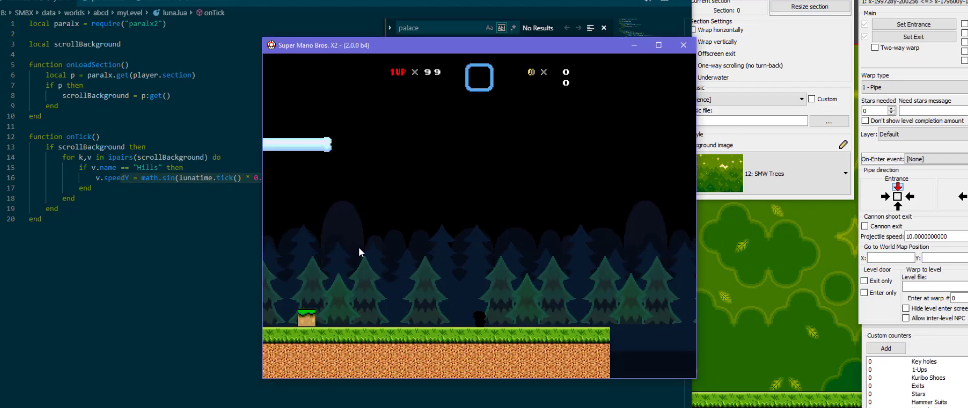
Step: Review the onLoadSection and onTick code in luna.lua and return to the running game to view the background
left_click(237, 167)
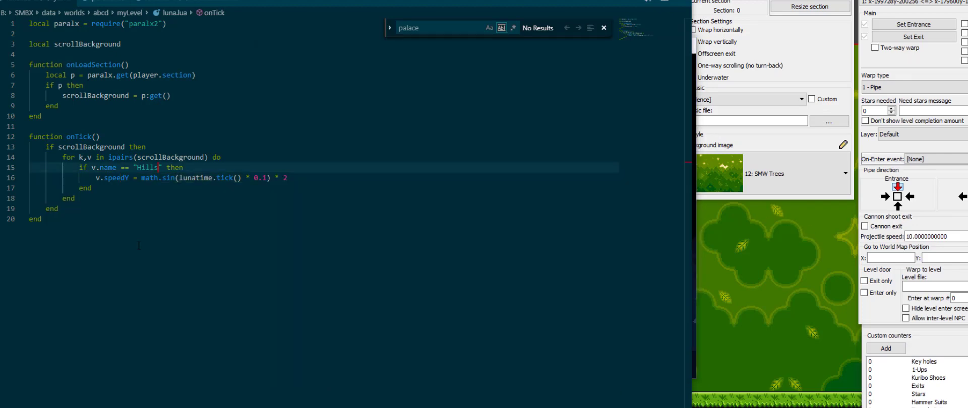
left_click_drag(237, 219, 247, 116)
left_click(251, 129)
left_click_drag(100, 222, 65, 126)
left_click(107, 238)
left_click_drag(108, 238, 107, 137)
left_click(131, 237)
key("alt+Tab")
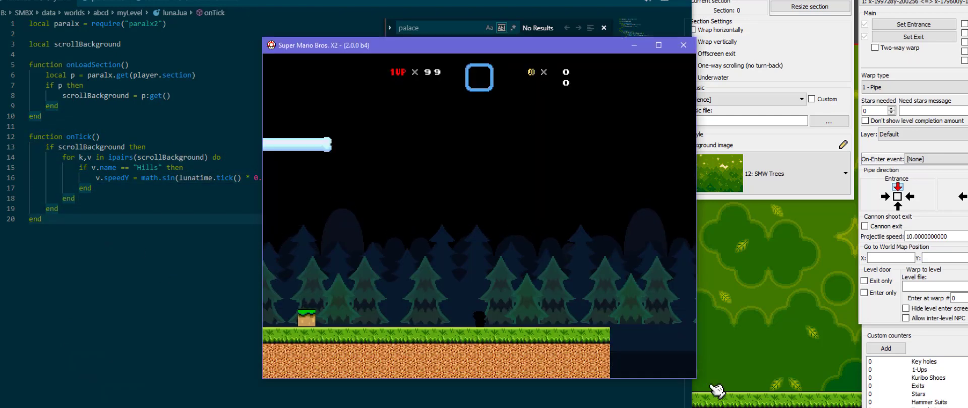